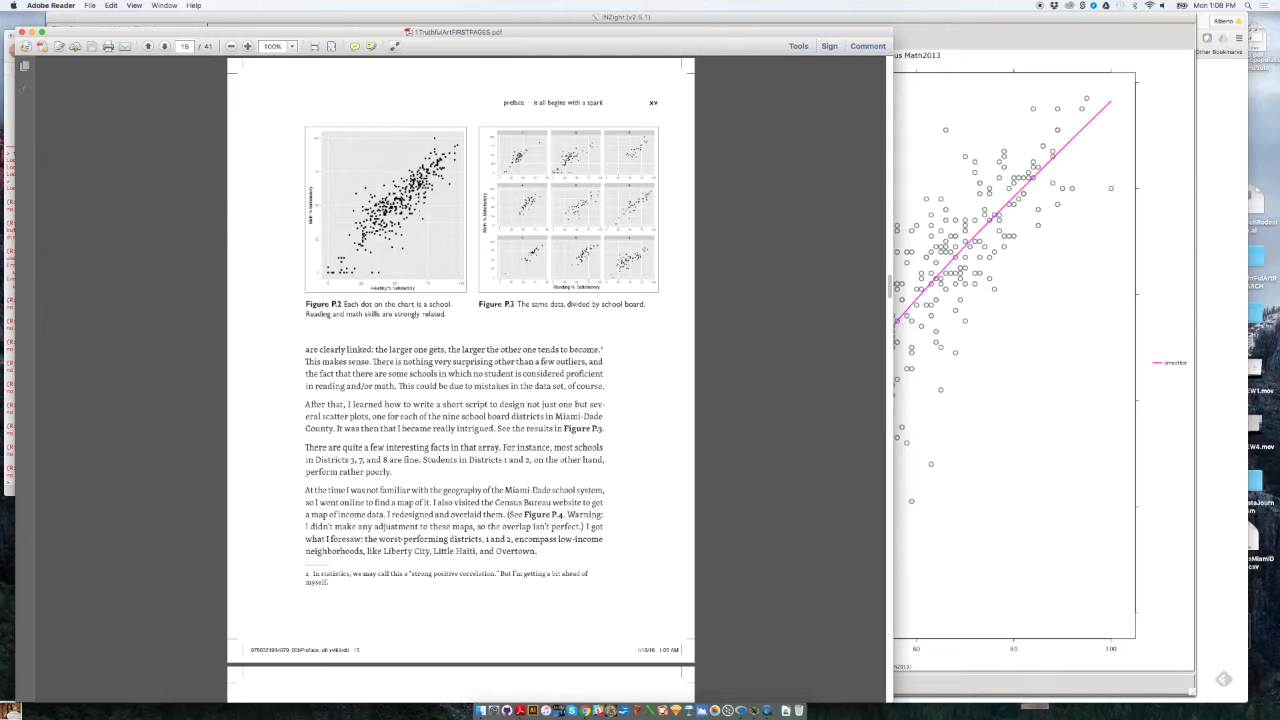
# Enlarge the PDF page showing Figures P.2 and P.3 to 150%, and switch to iNZight.
pyautogui.click(247, 46)
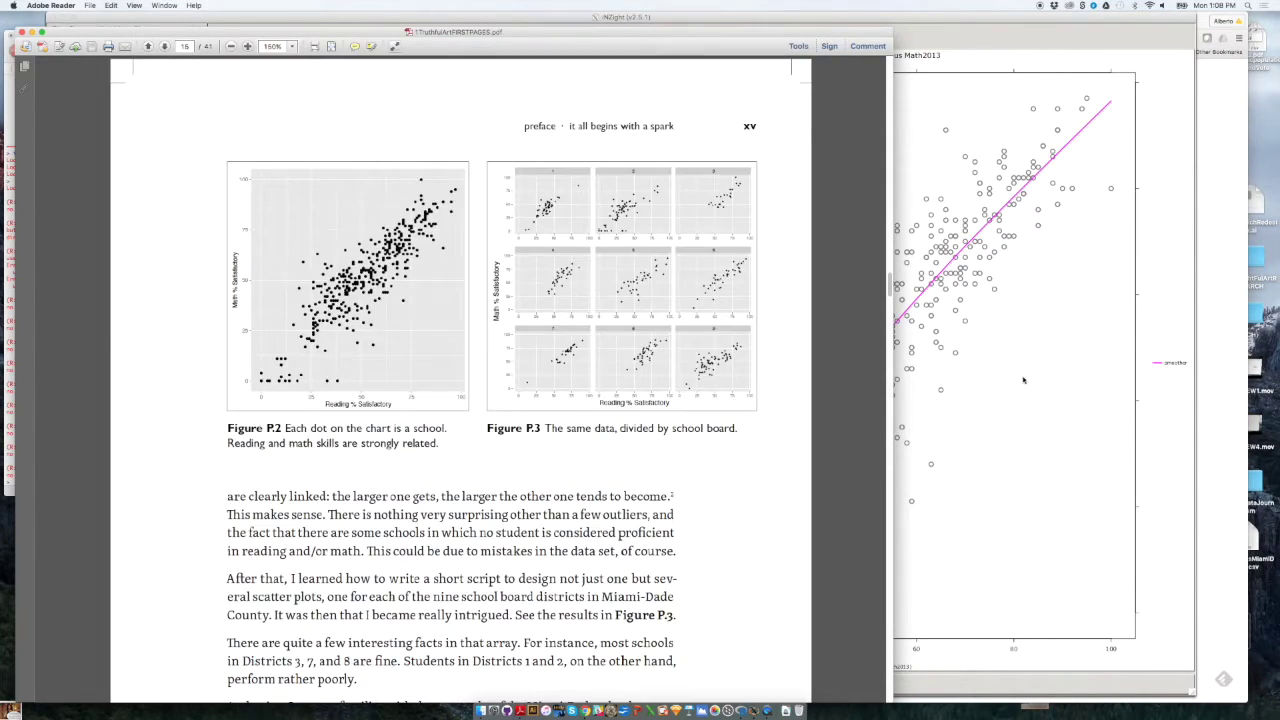
pyautogui.click(926, 325)
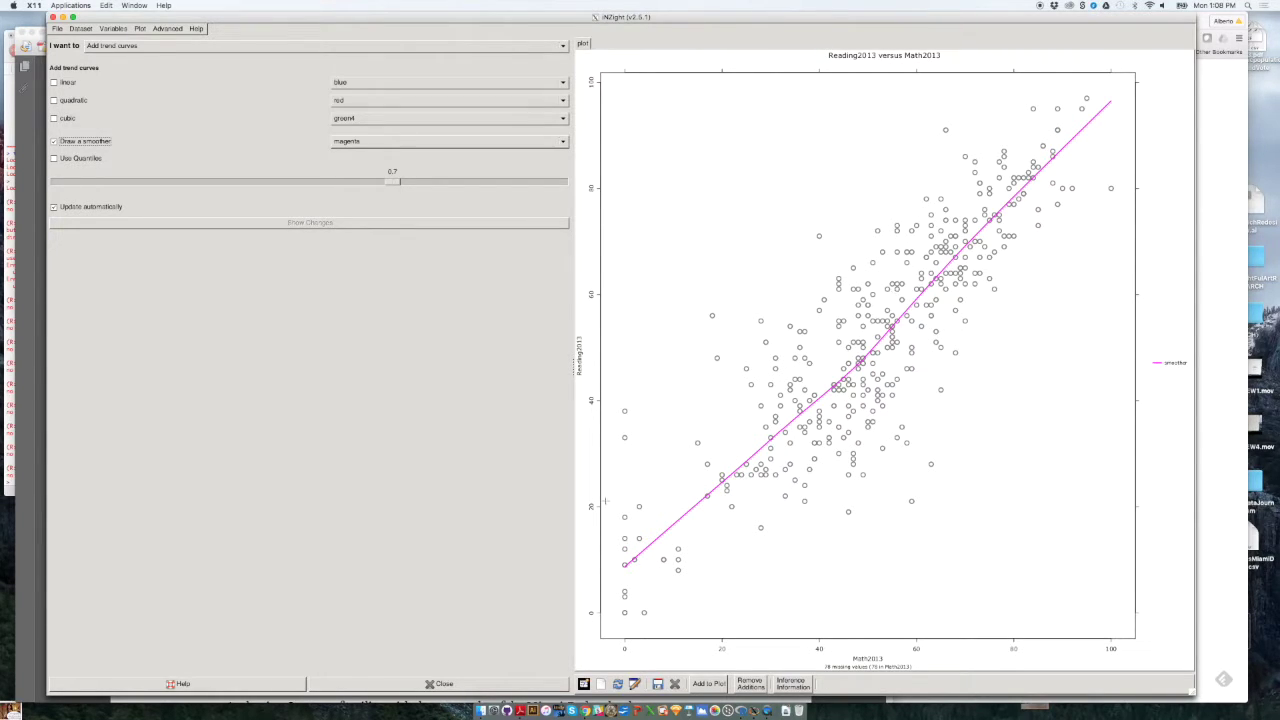
# Switch to Excel, dismiss the workbook gallery and open the recent file 1ASchoolsMiamiDade.csv from the Dropbox folder.
pyautogui.click(652, 710)
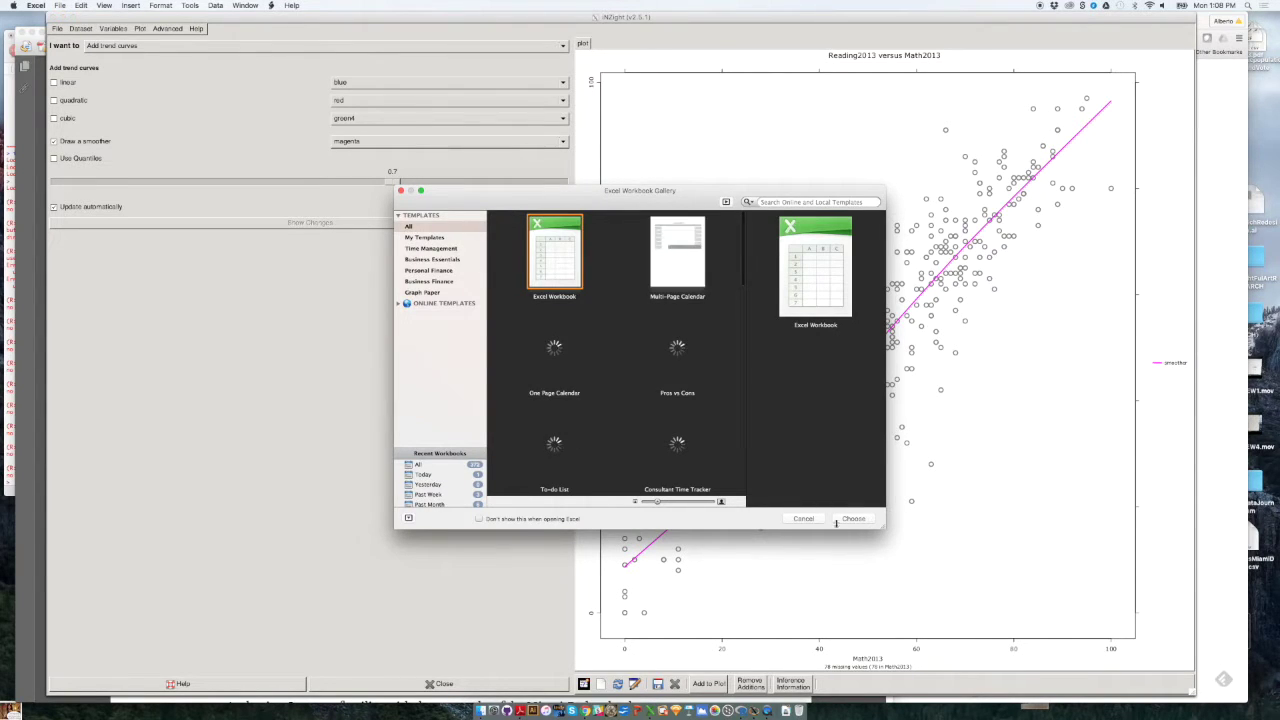
pyautogui.click(803, 519)
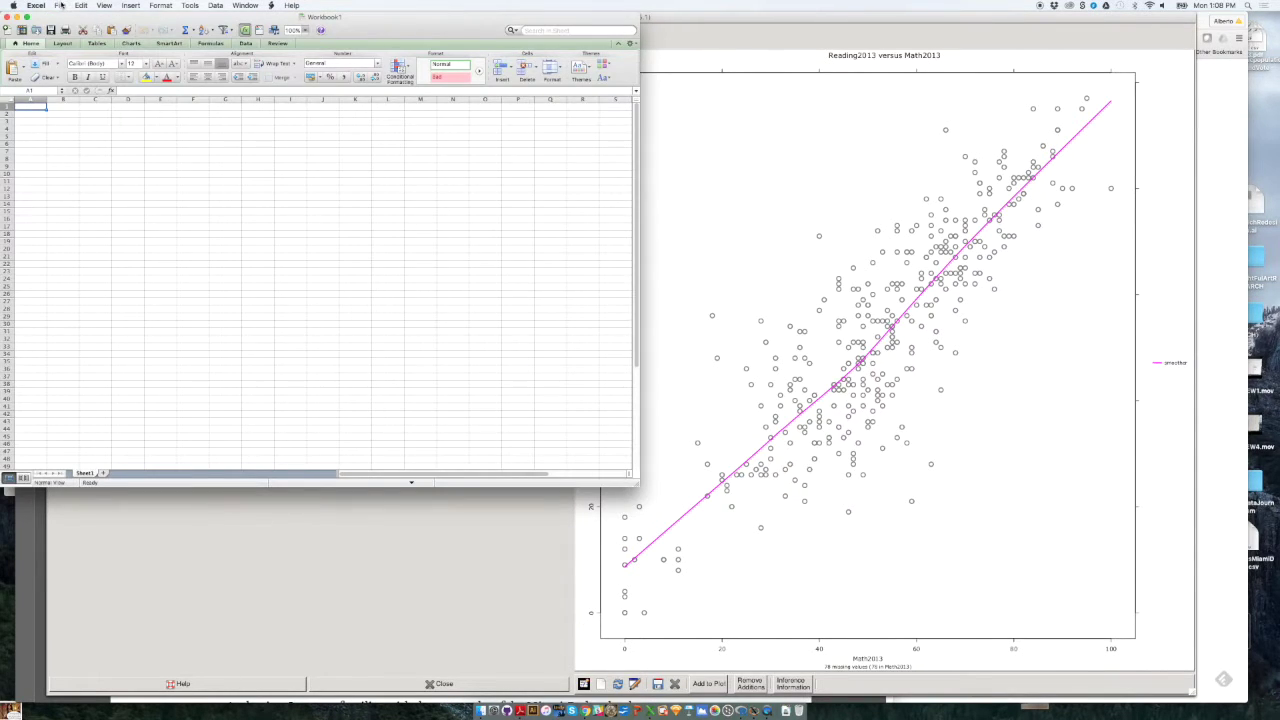
pyautogui.click(60, 5)
pyautogui.moveTo(100, 55)
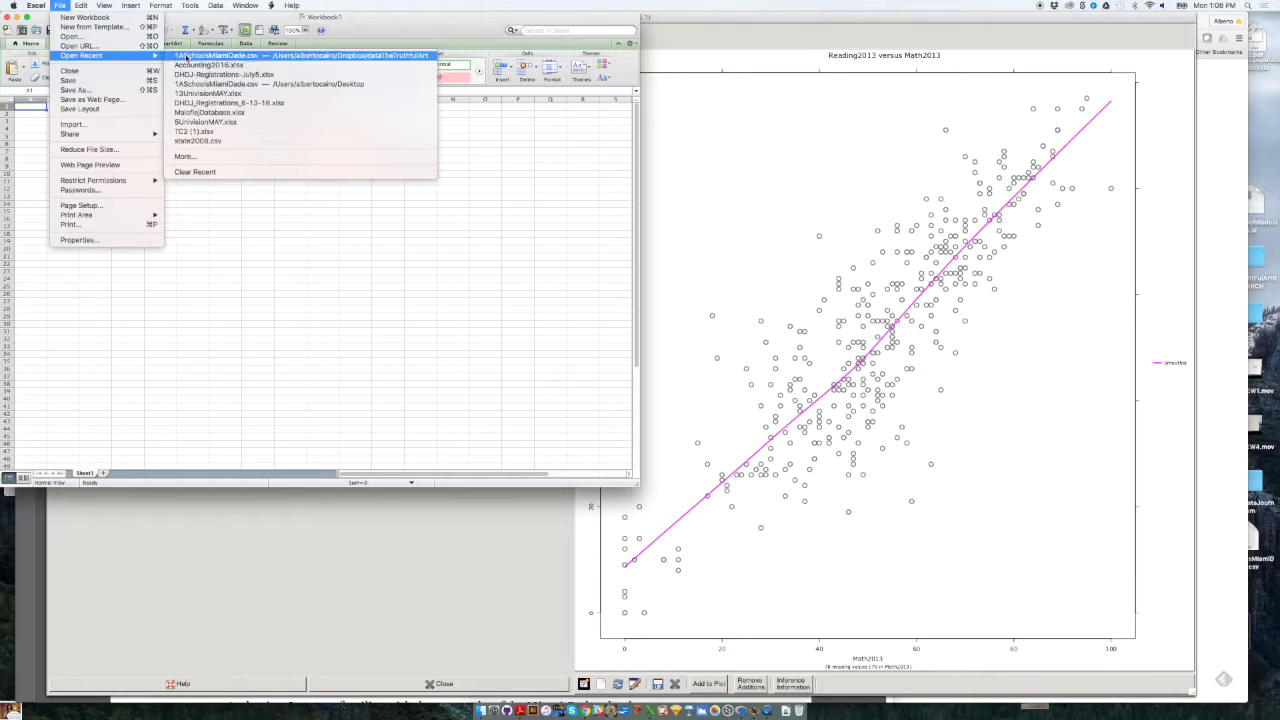
pyautogui.click(186, 58)
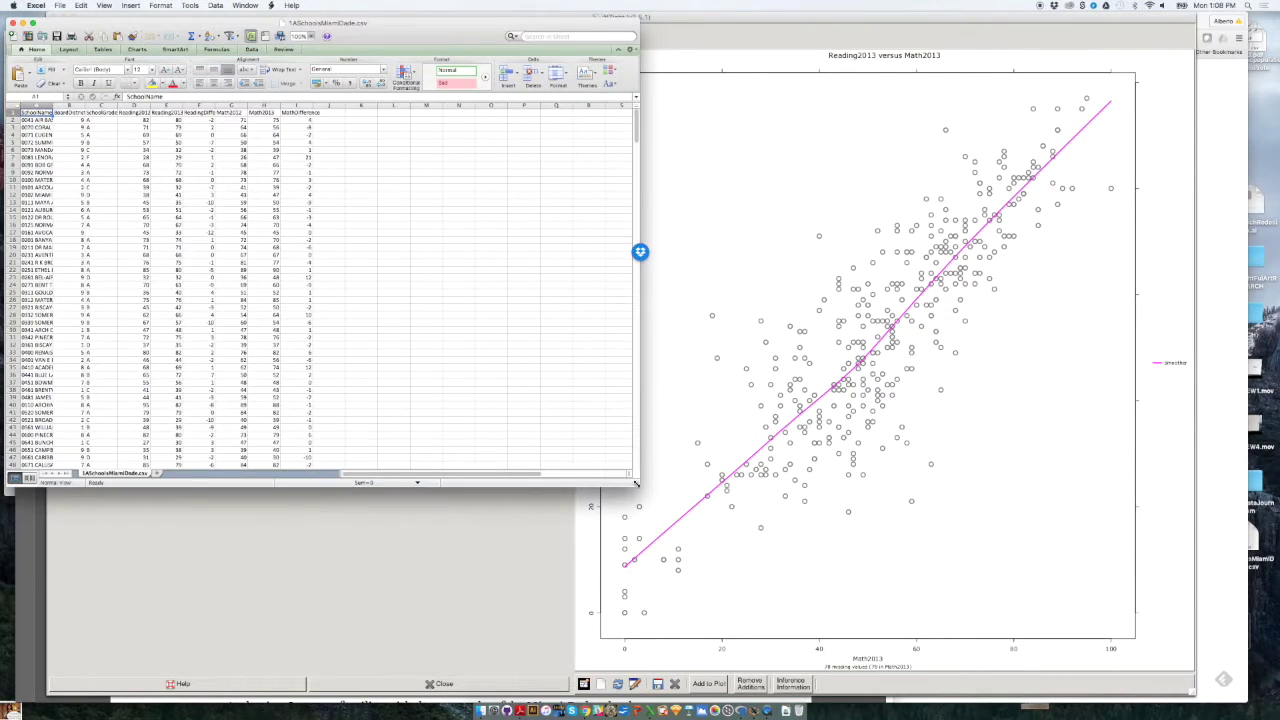
# Enlarge the worksheet window with its zoom at 200%, and widen the BoardDistrict column.
pyautogui.moveTo(635, 483); pyautogui.dragTo(899, 645)
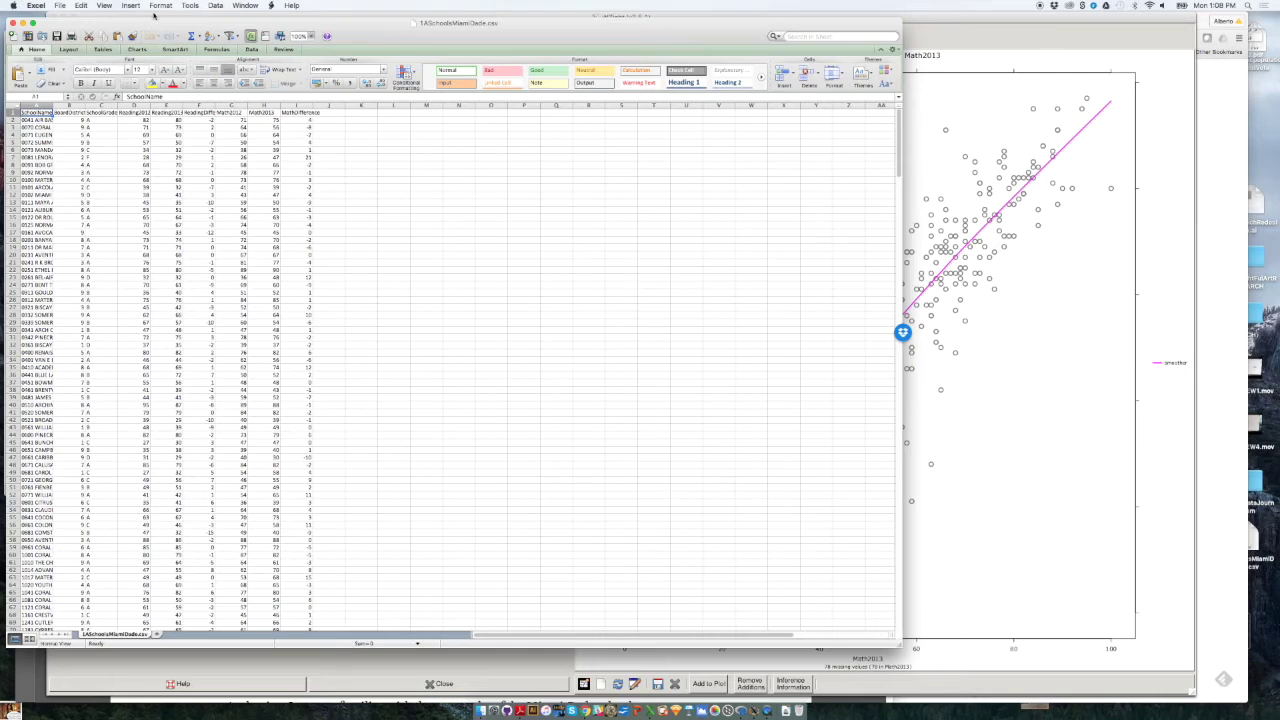
pyautogui.click(104, 5)
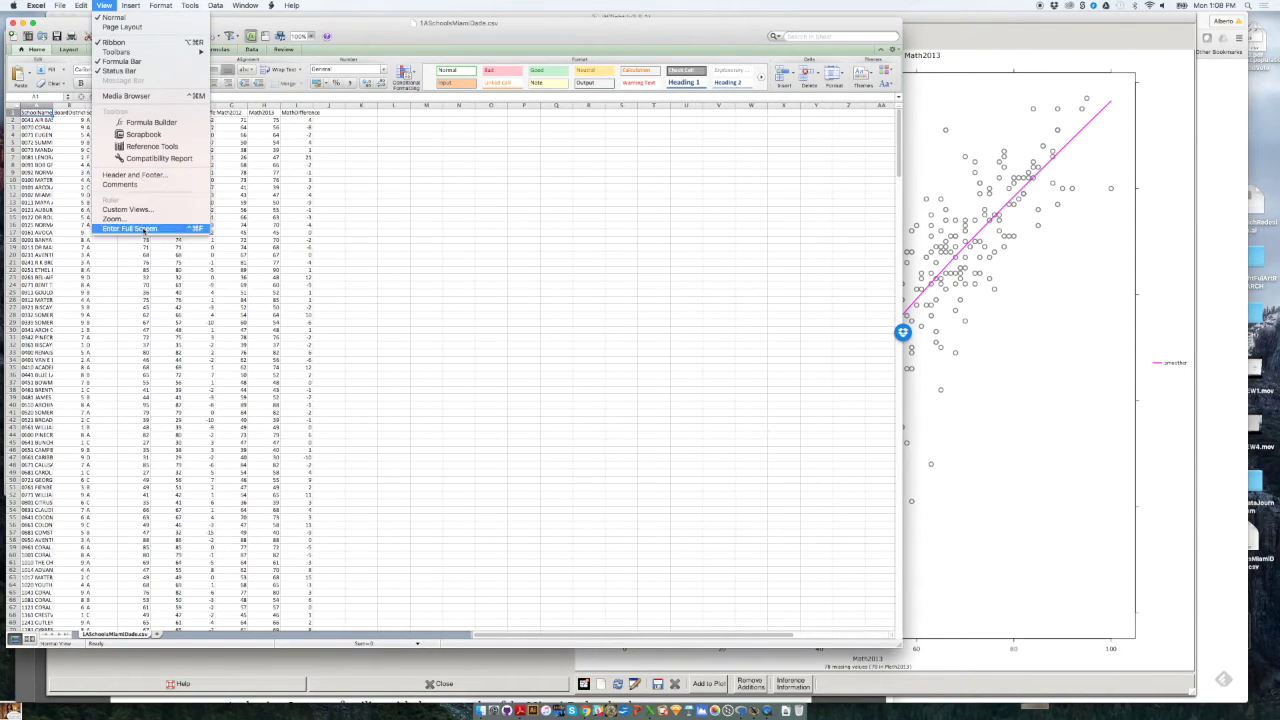
pyautogui.click(185, 218)
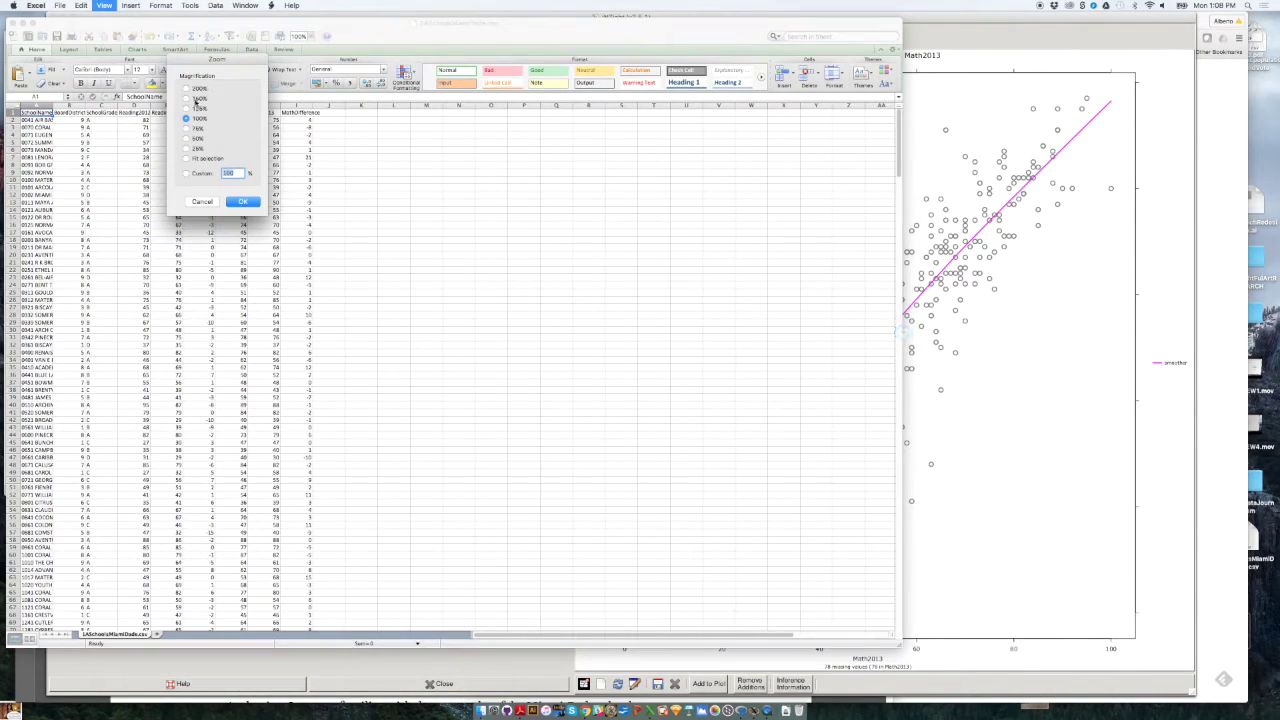
pyautogui.click(186, 88)
pyautogui.click(242, 201)
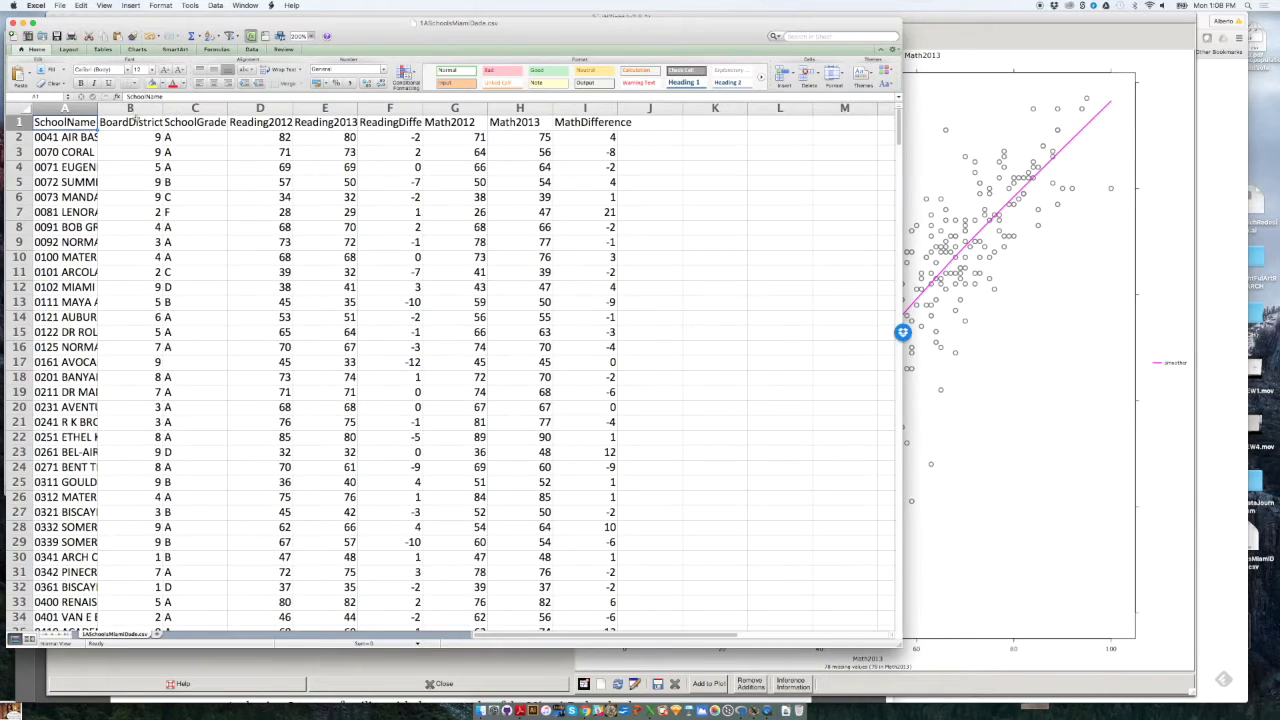
pyautogui.moveTo(163, 107); pyautogui.dragTo(232, 107)
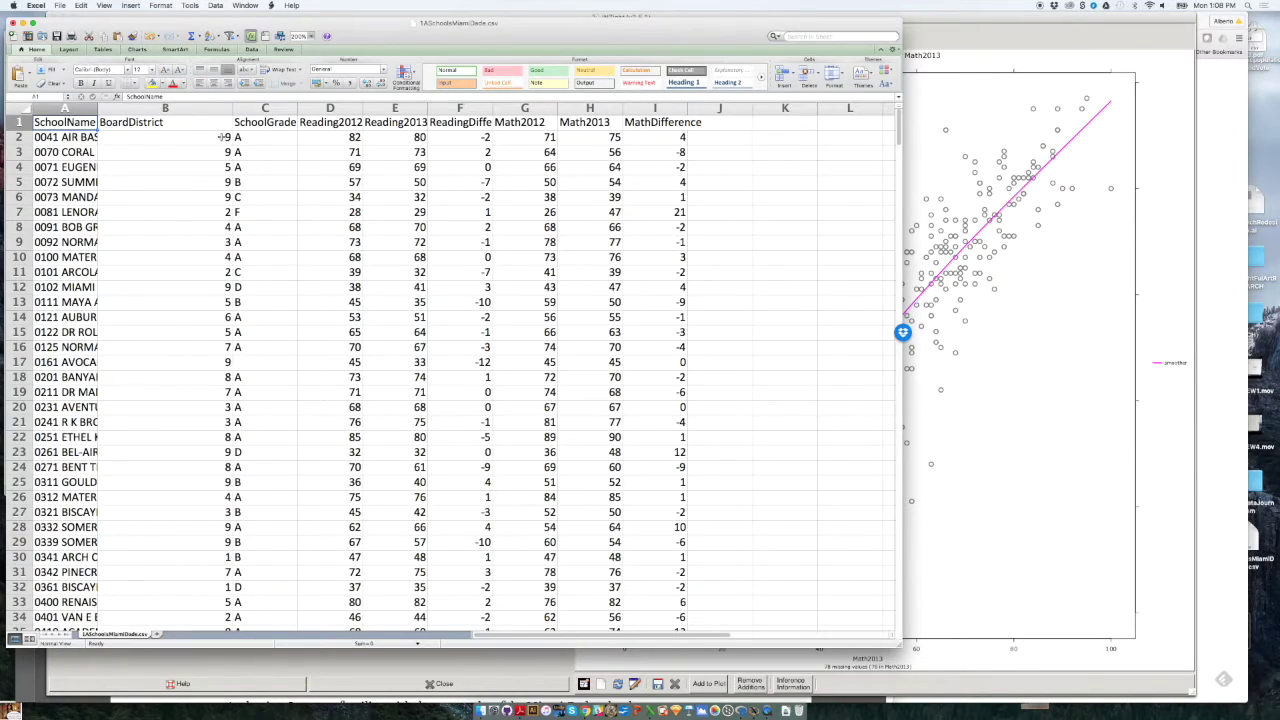
# Switch back to iNZight and close the trend curve options to show the dataset.
pyautogui.click(975, 485)
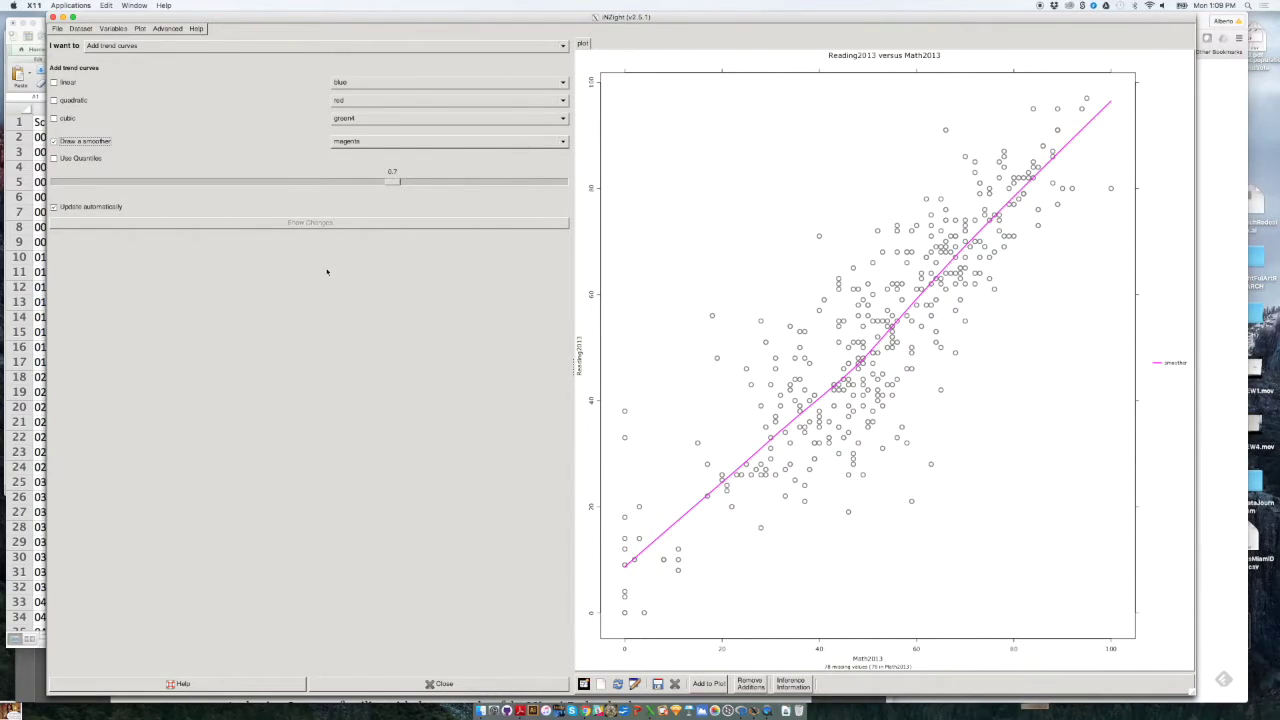
pyautogui.click(432, 684)
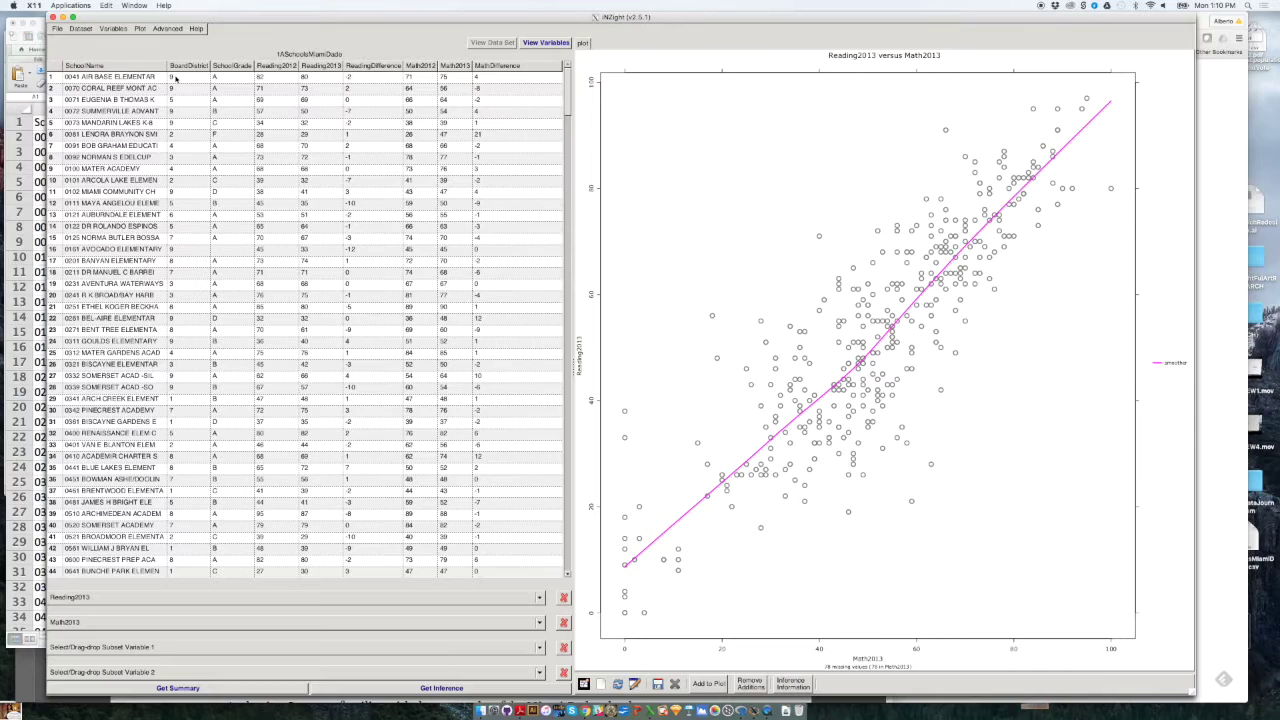
# Open the Convert to Categorical tool and place its window clear of the BoardDistrict column header.
pyautogui.click(114, 29)
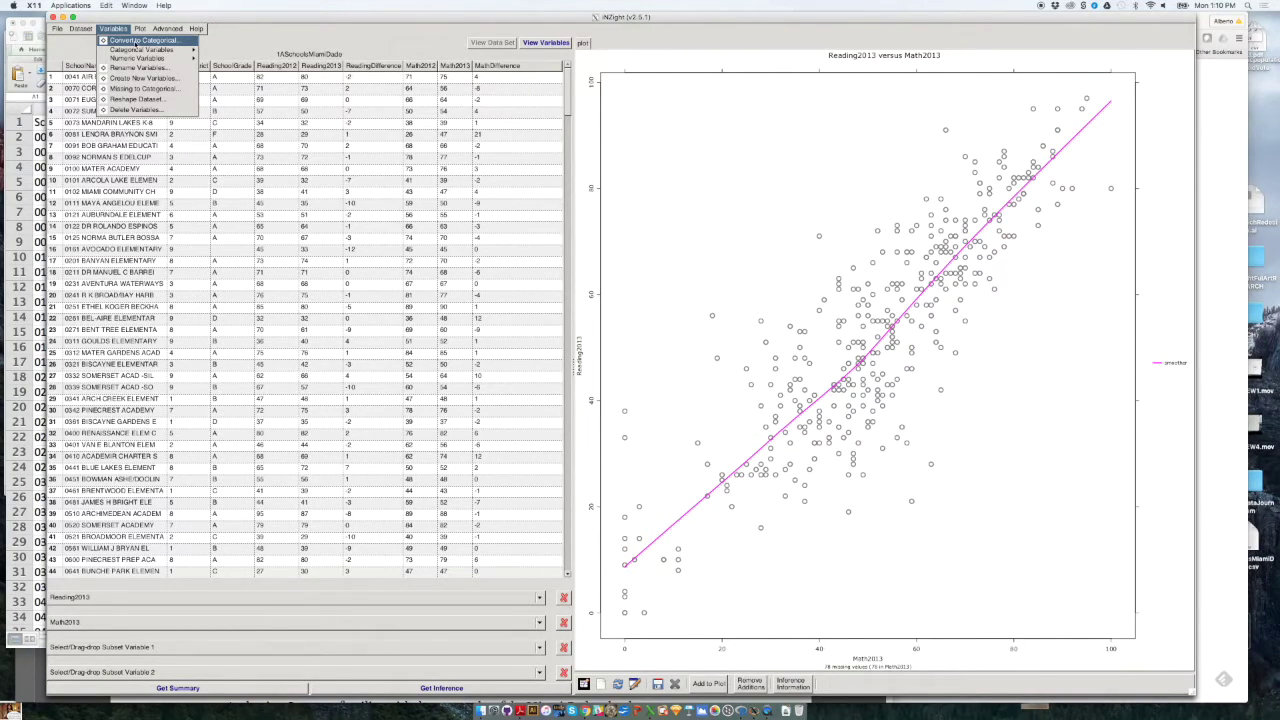
pyautogui.click(140, 40)
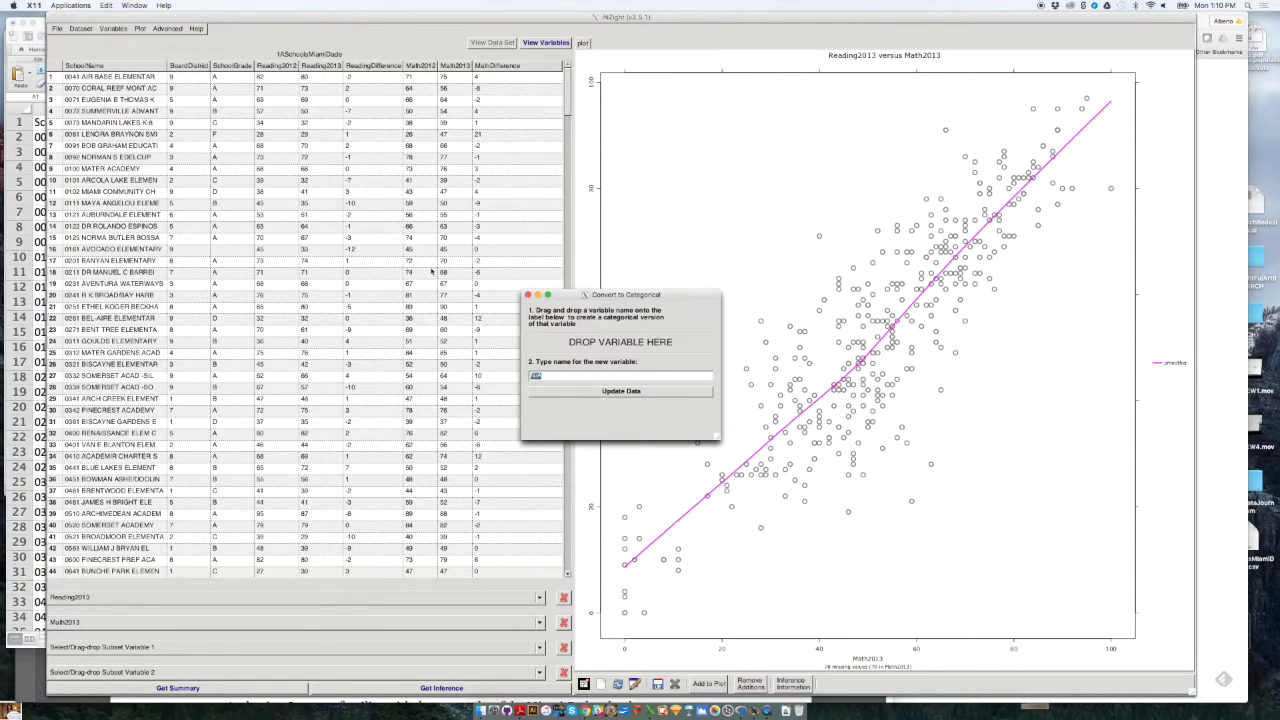
pyautogui.moveTo(565, 293); pyautogui.dragTo(357, 70)
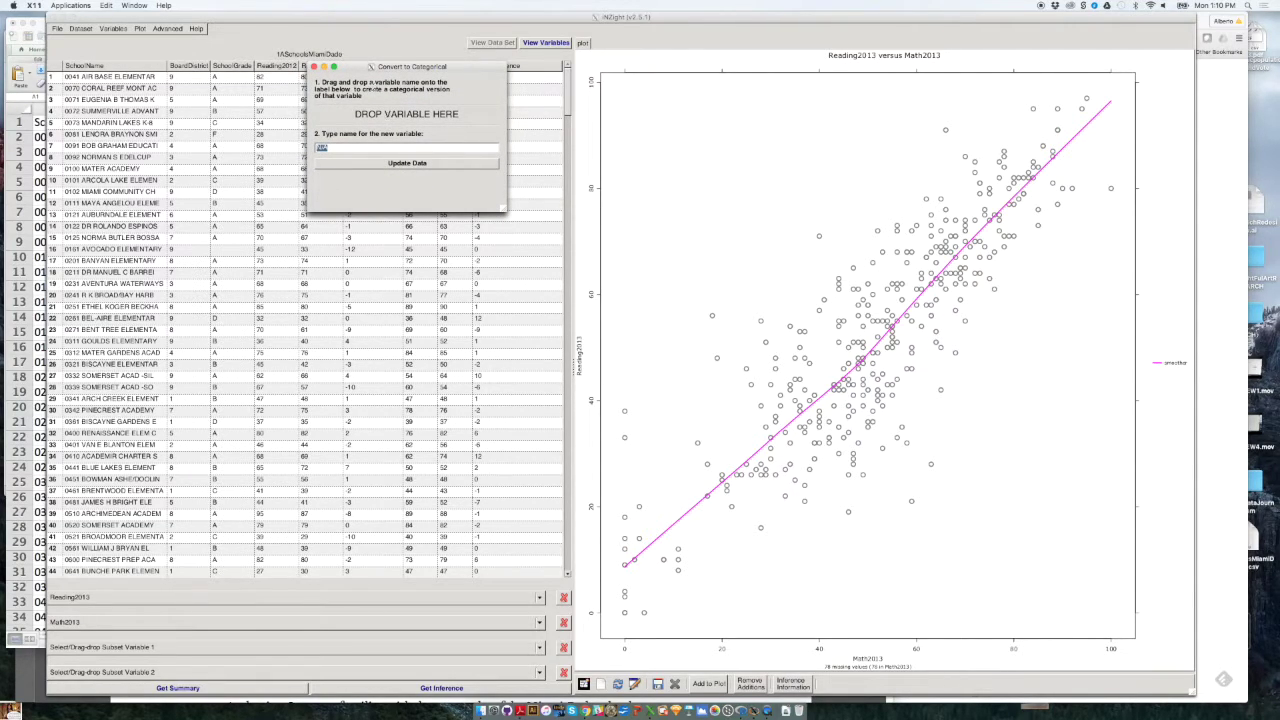
pyautogui.moveTo(355, 72); pyautogui.dragTo(378, 70)
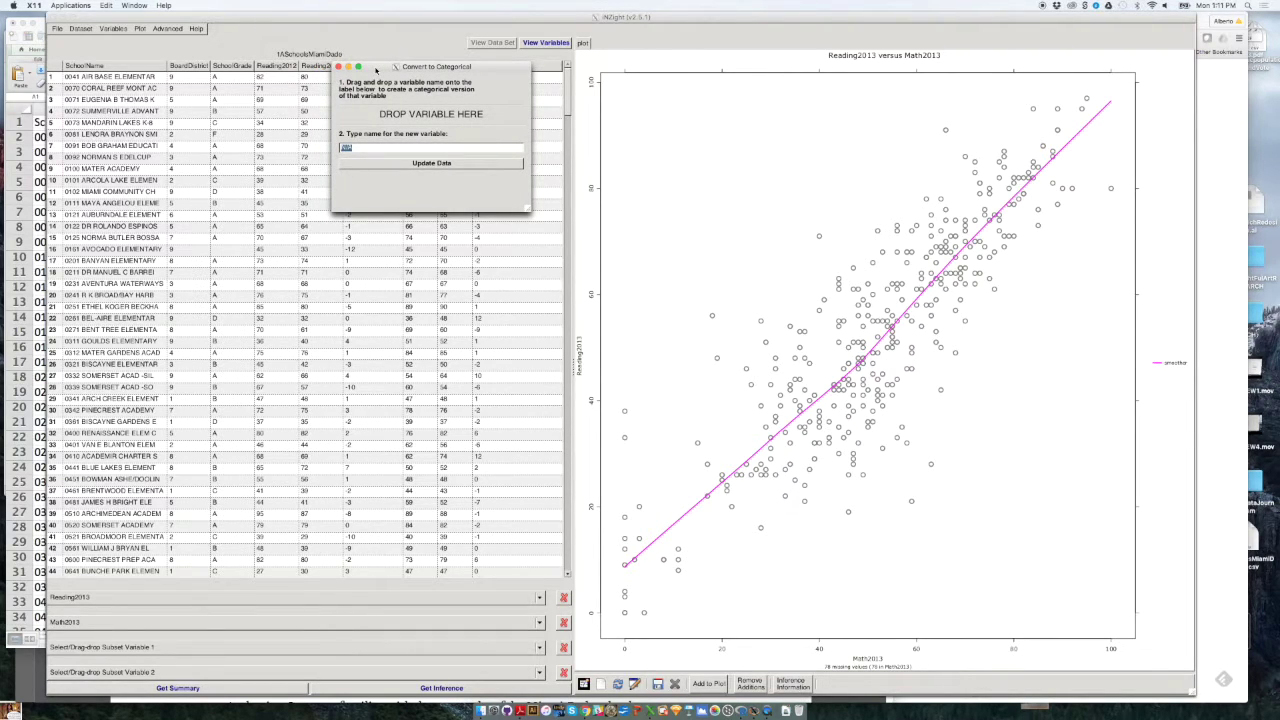
pyautogui.click(187, 68)
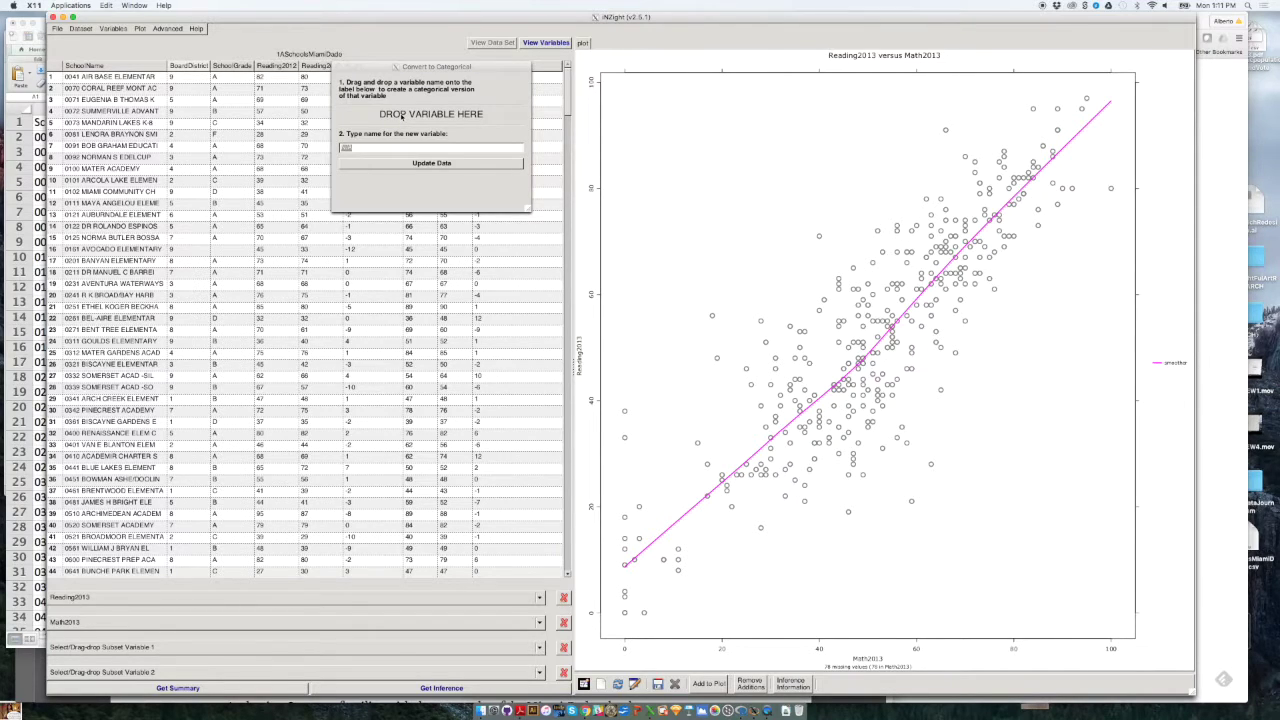
# Enter BoardDistrictCateggorical as the new variable's name in the conversion dialog.
pyautogui.click(367, 148)
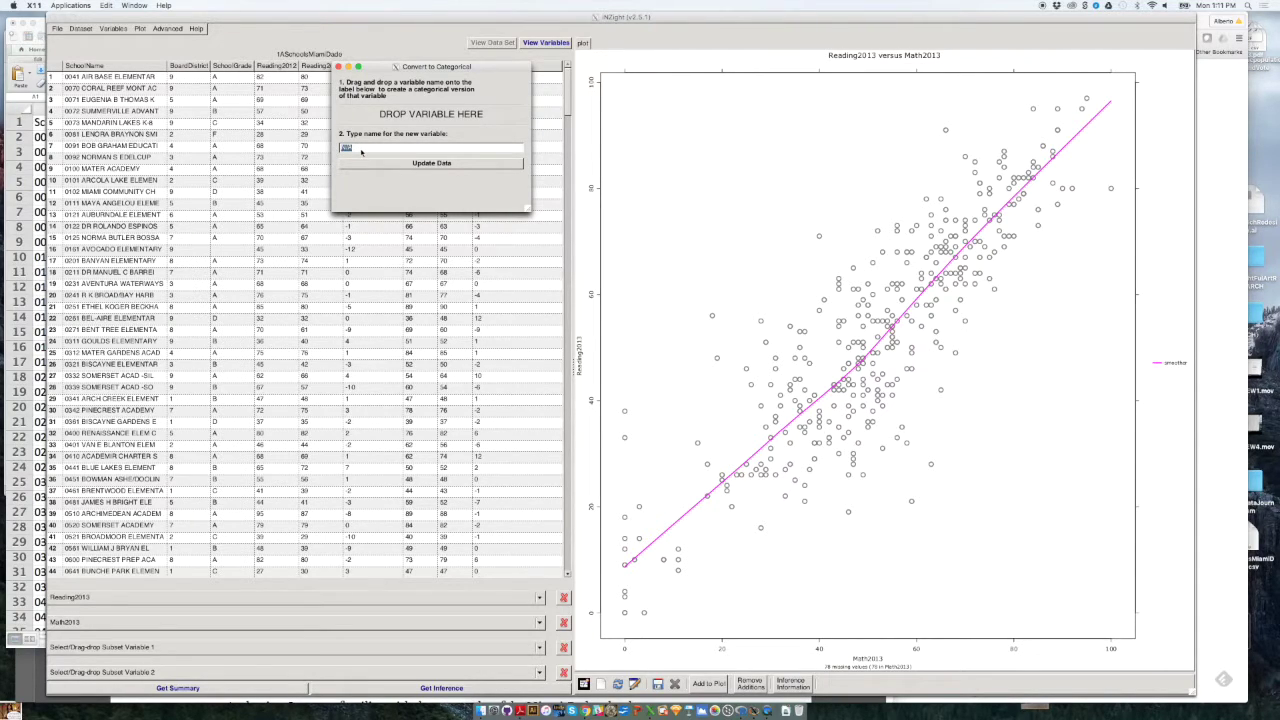
pyautogui.write('Bod')
pyautogui.write('ardDistrictCateggorical')
pyautogui.moveTo(381, 67); pyautogui.dragTo(394, 52)
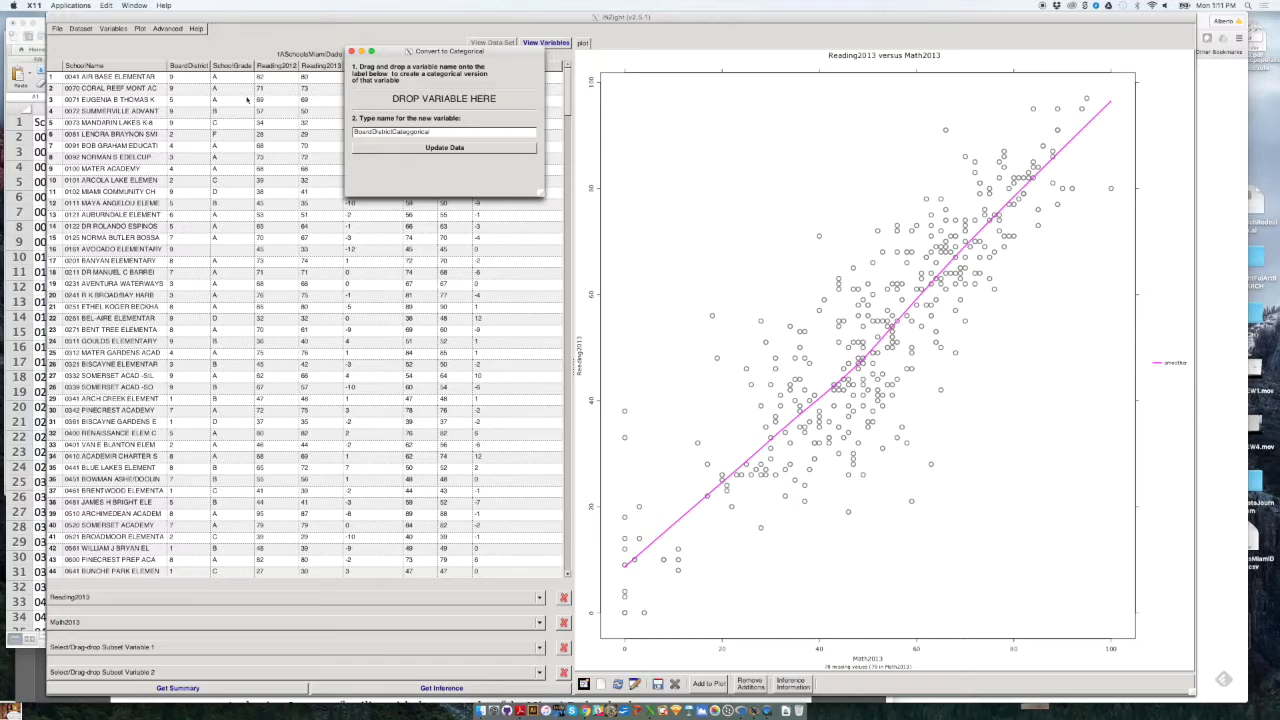
# Create a categorical version of BoardDistrict in the dataset and close the conversion dialog.
pyautogui.click(190, 64)
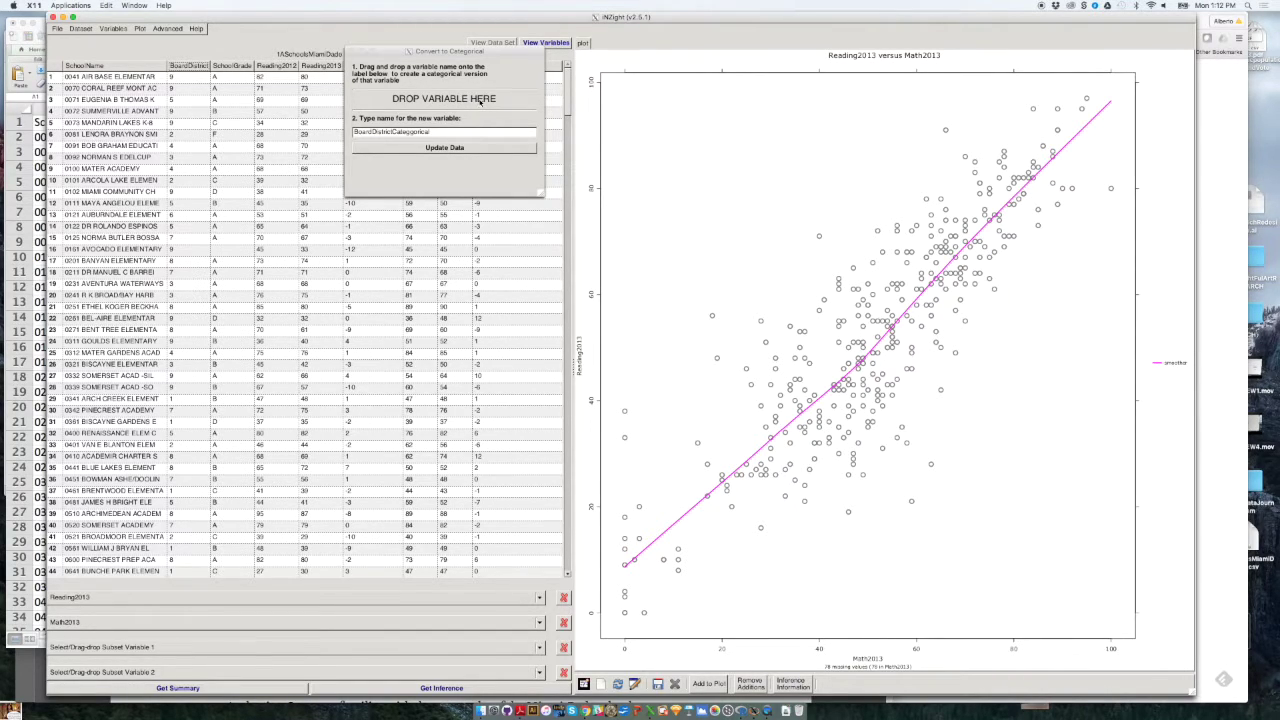
pyautogui.moveTo(481, 101); pyautogui.dragTo(479, 99)
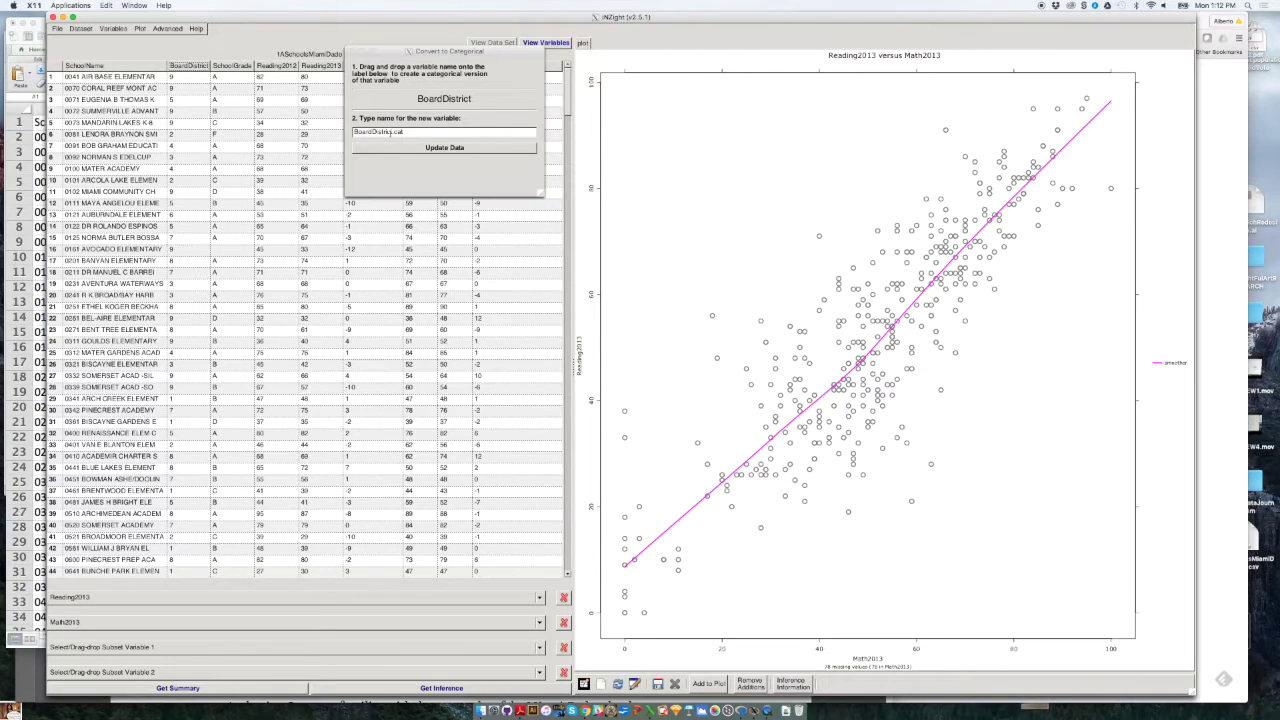
pyautogui.click(417, 148)
pyautogui.click(420, 150)
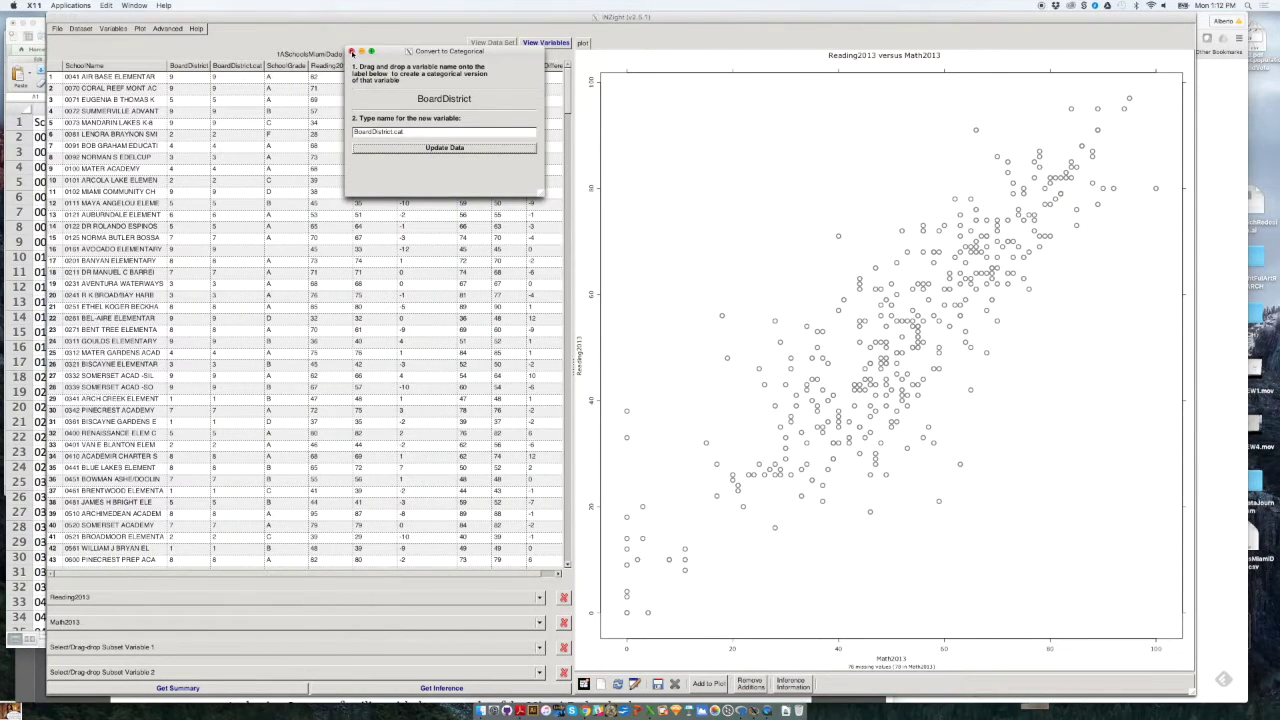
pyautogui.click(351, 50)
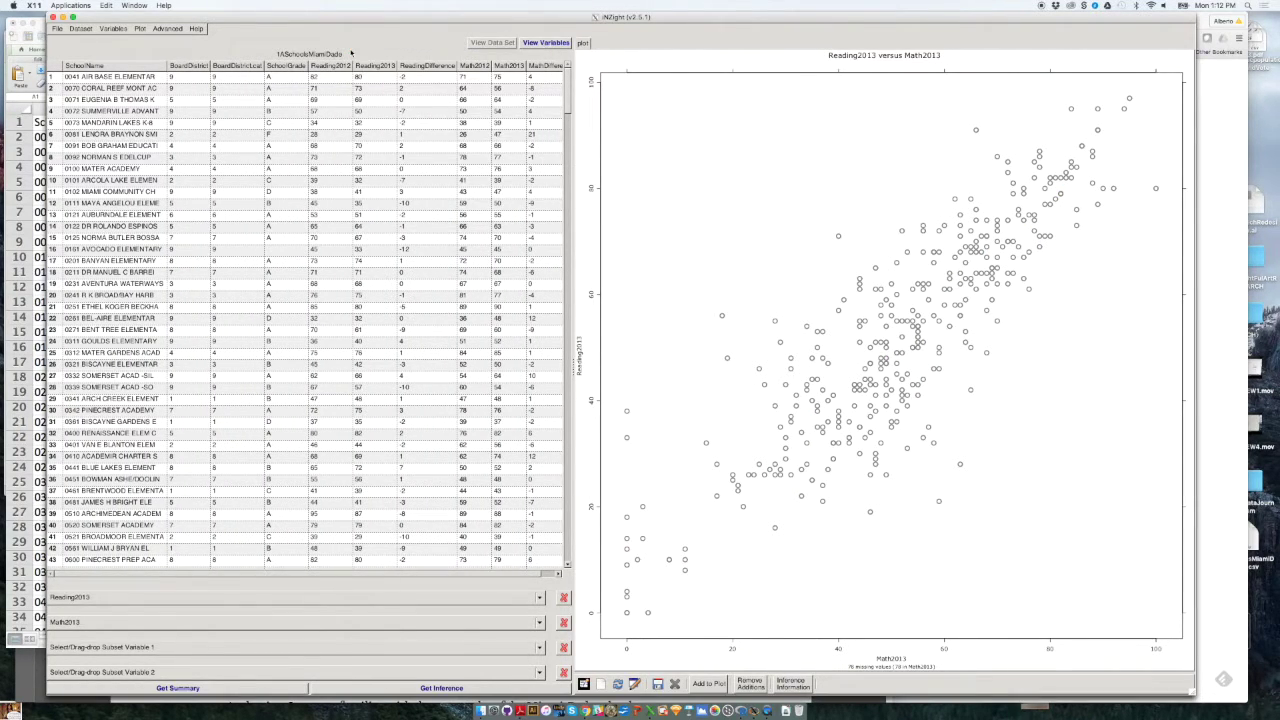
# Subset the Reading2013 versus Math2013 scatter plot by BoardDistrict.cat as the first subset variable.
pyautogui.hscroll(2, 469, 573)
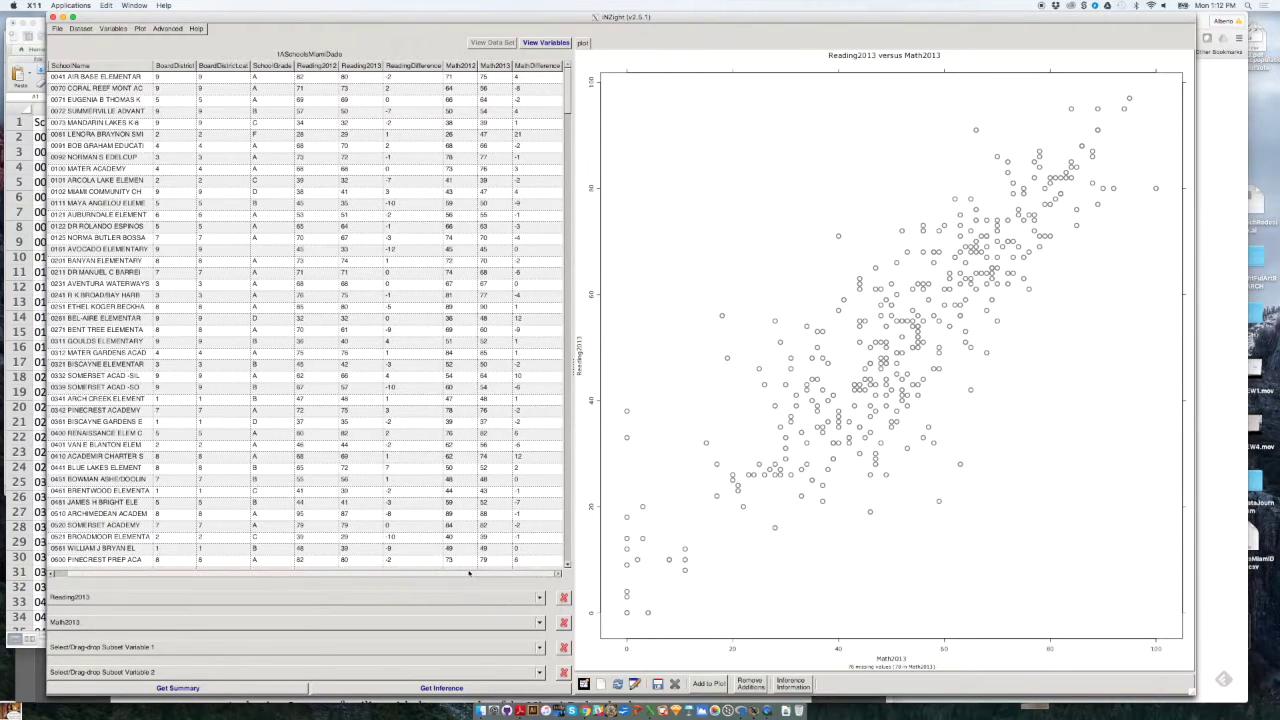
pyautogui.hscroll(-2, 486, 571)
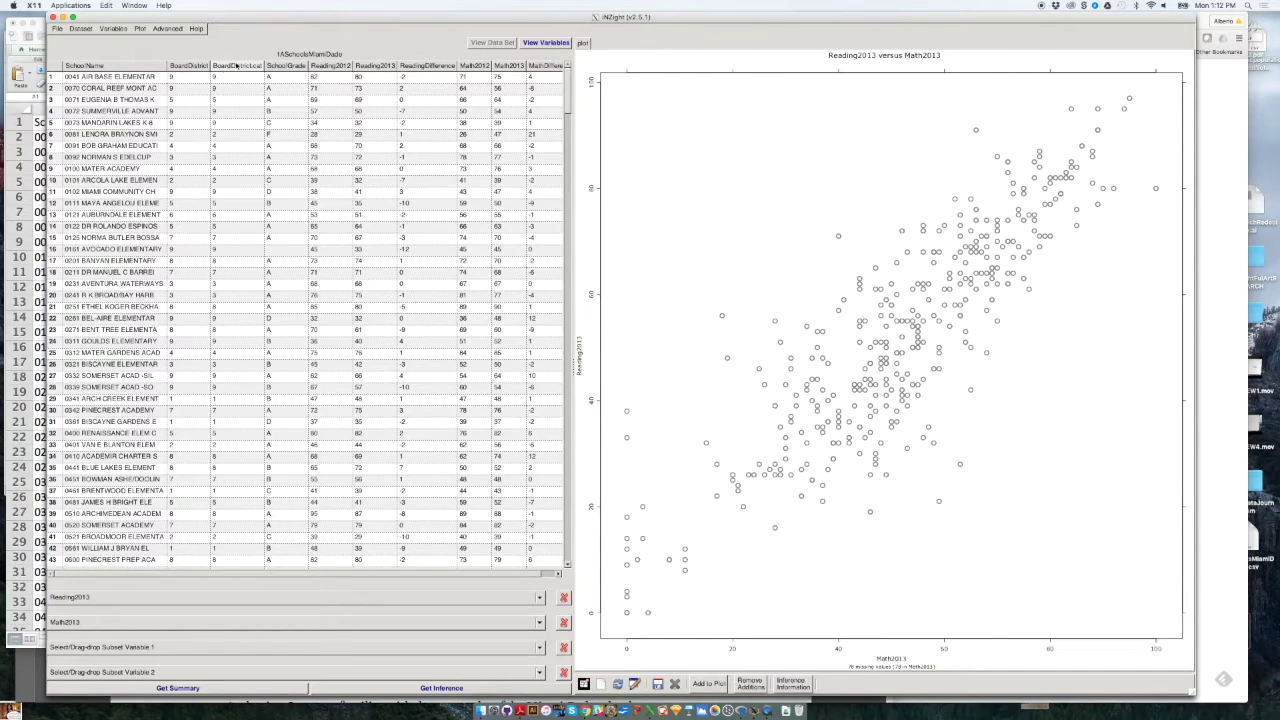
pyautogui.click(255, 69)
pyautogui.click(240, 66)
pyautogui.click(540, 648)
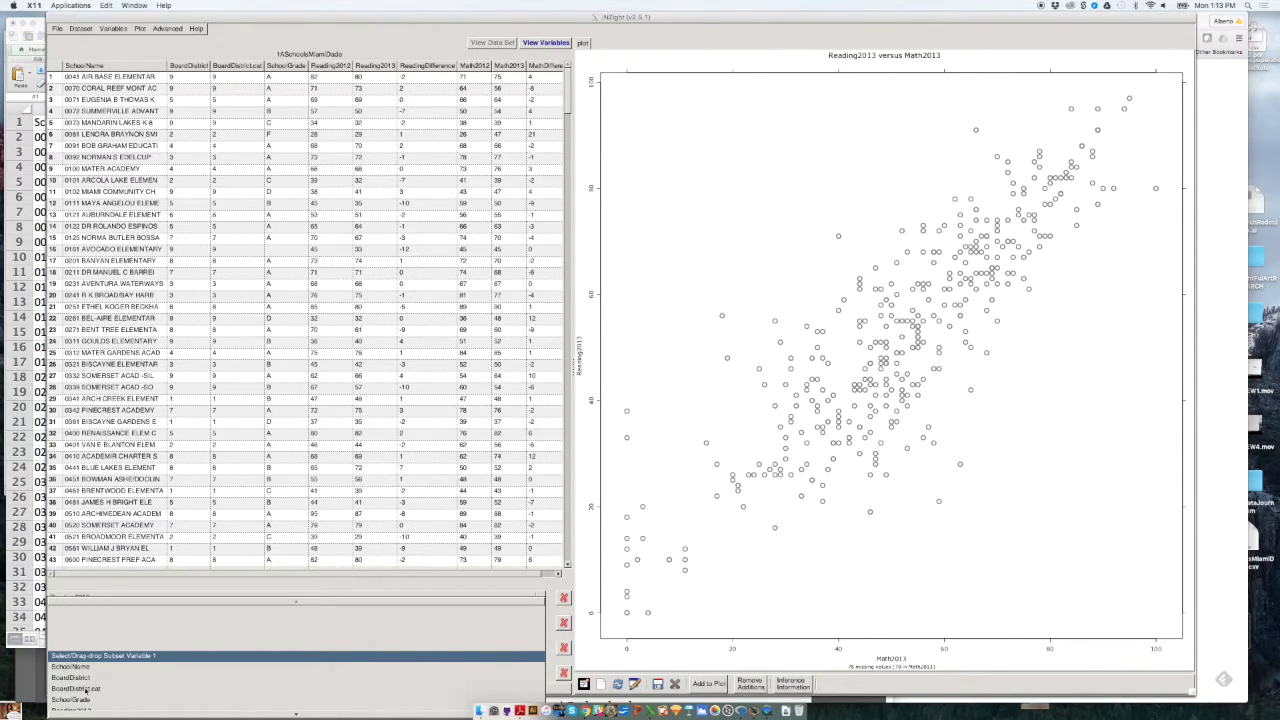
pyautogui.click(86, 689)
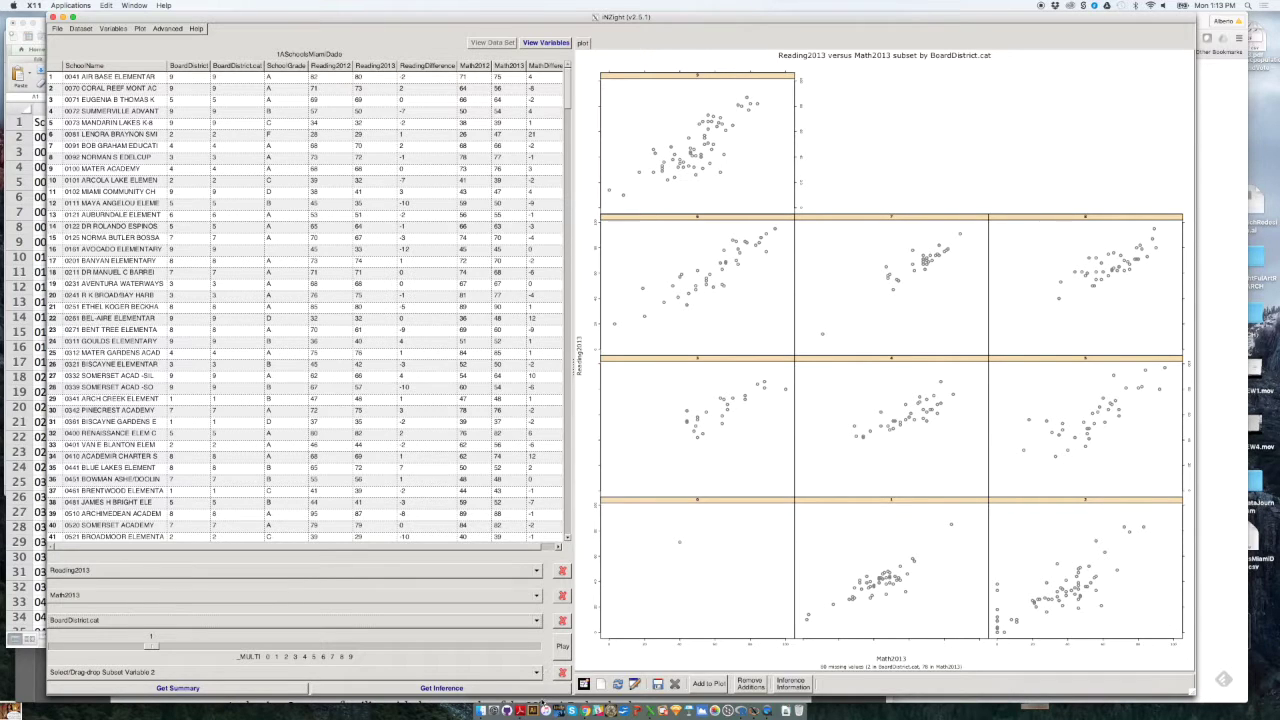
# Switch to Adobe Reader, enlarge the page to 200% and widen the window to show all of Figure P.3.
pyautogui.click(520, 710)
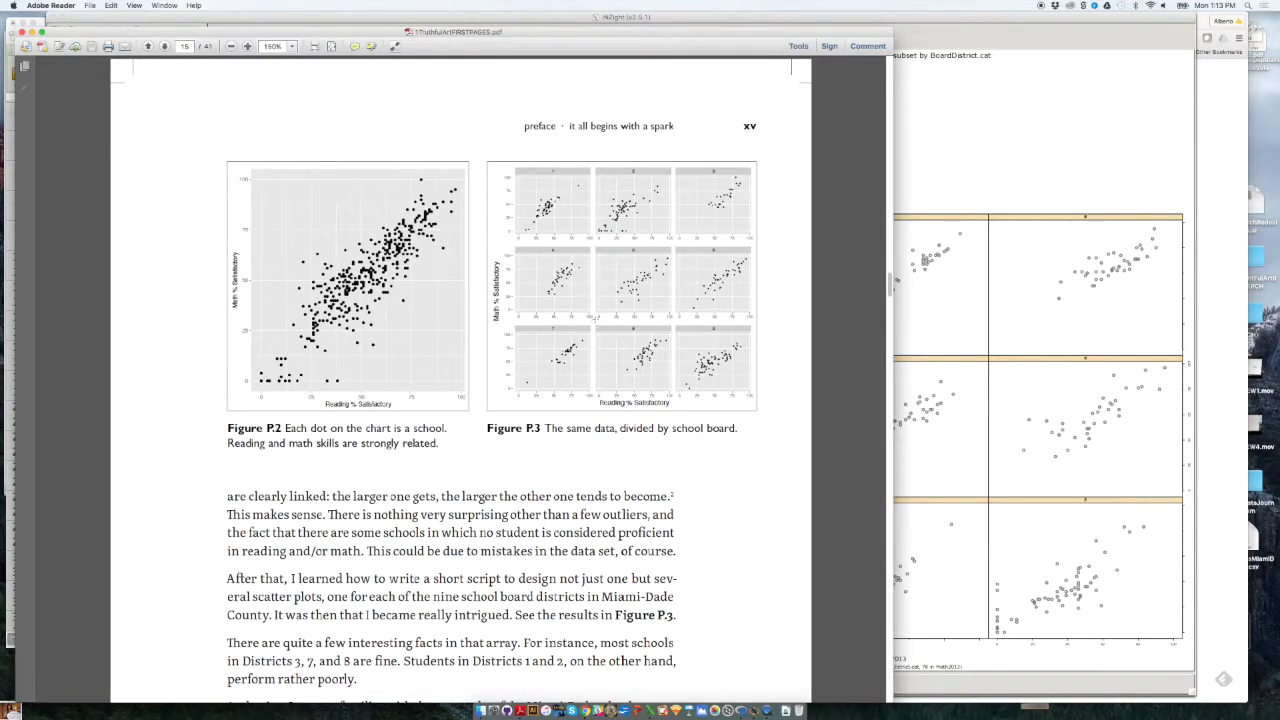
pyautogui.click(248, 47)
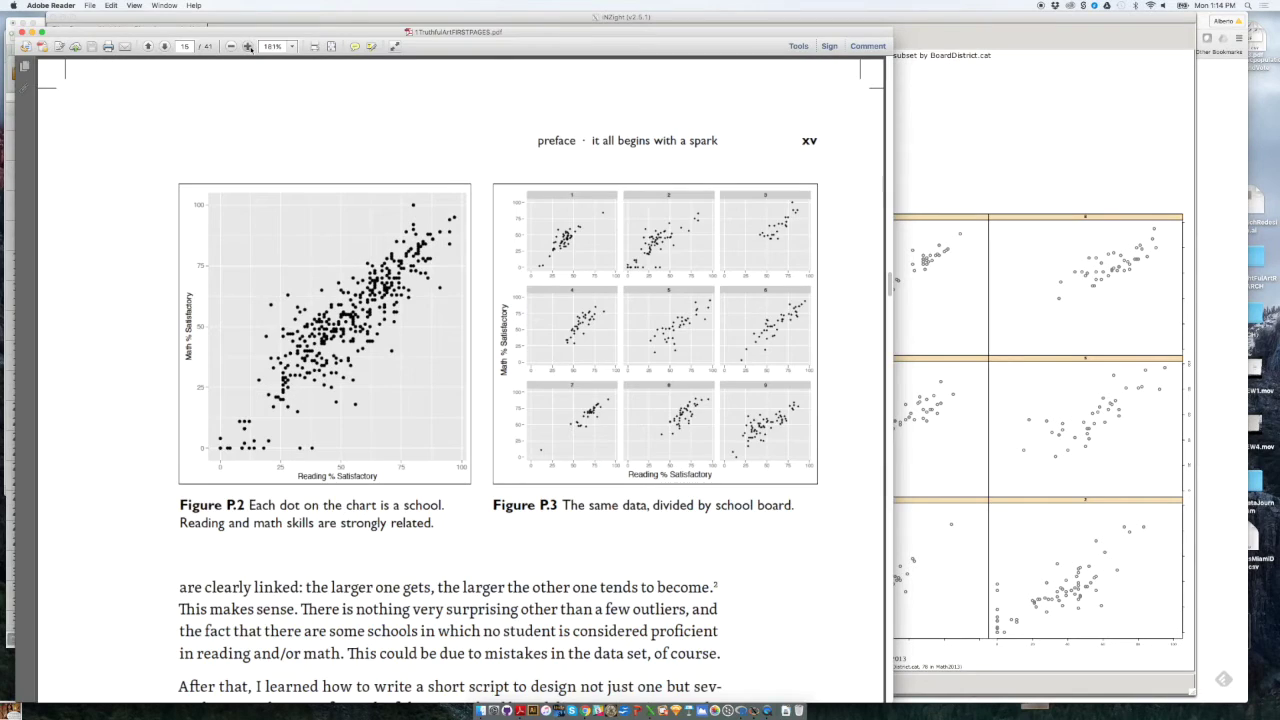
pyautogui.click(248, 47)
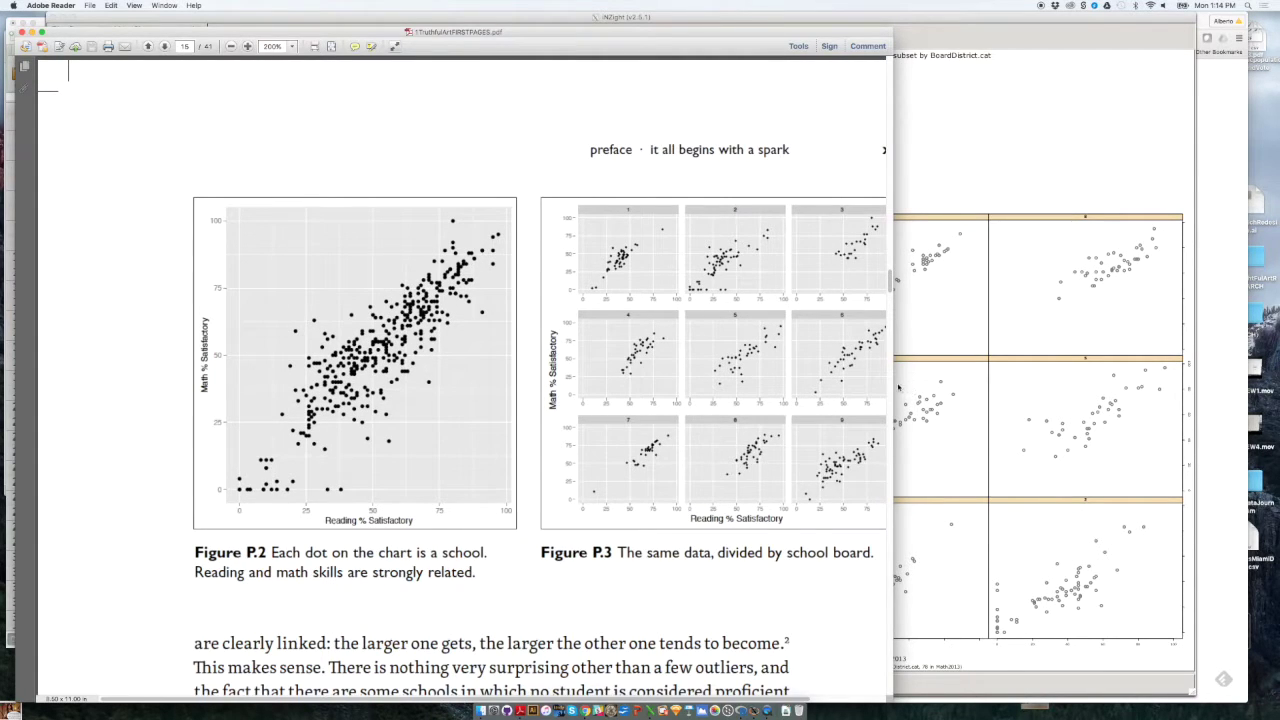
pyautogui.moveTo(893, 384); pyautogui.dragTo(951, 392)
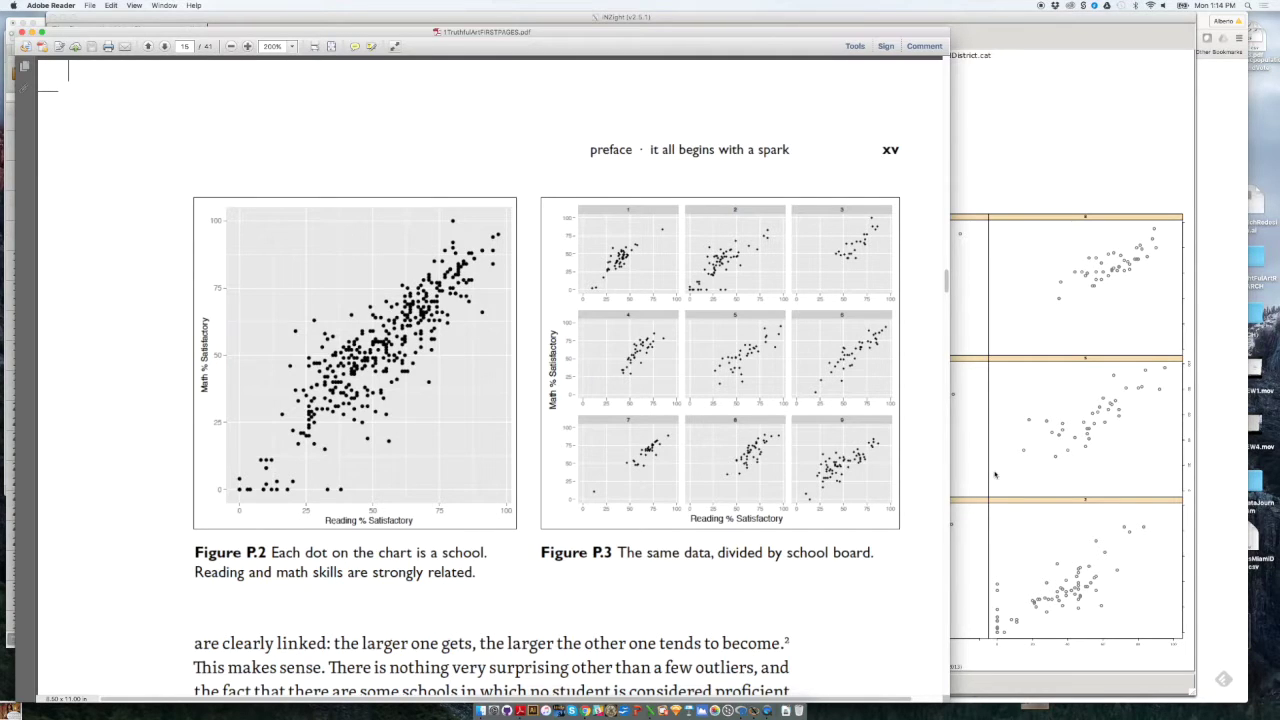
# Magnify the district 1 panel of Figure P.3 to 800% for comparison, and return to iNZight.
pyautogui.click(1024, 517)
pyautogui.moveTo(571, 199); pyautogui.dragTo(695, 318)
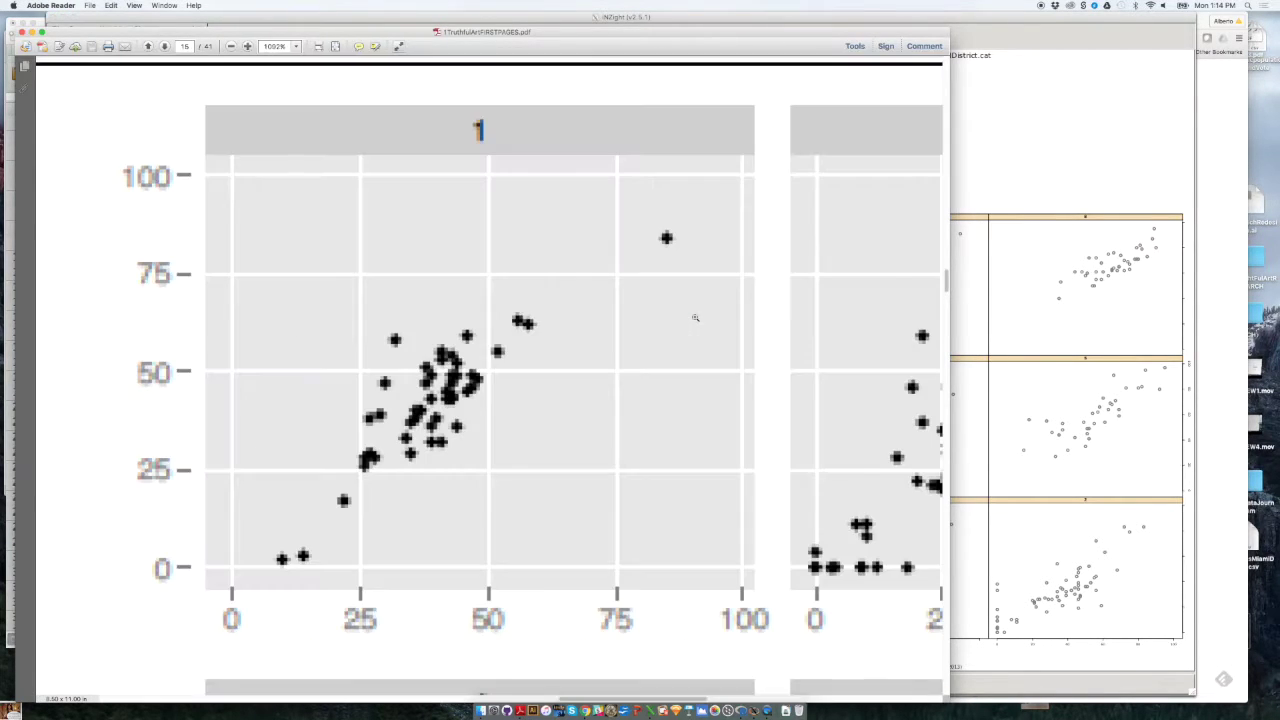
pyautogui.keyDown('alt'); pyautogui.click(583, 370); pyautogui.keyUp('alt')
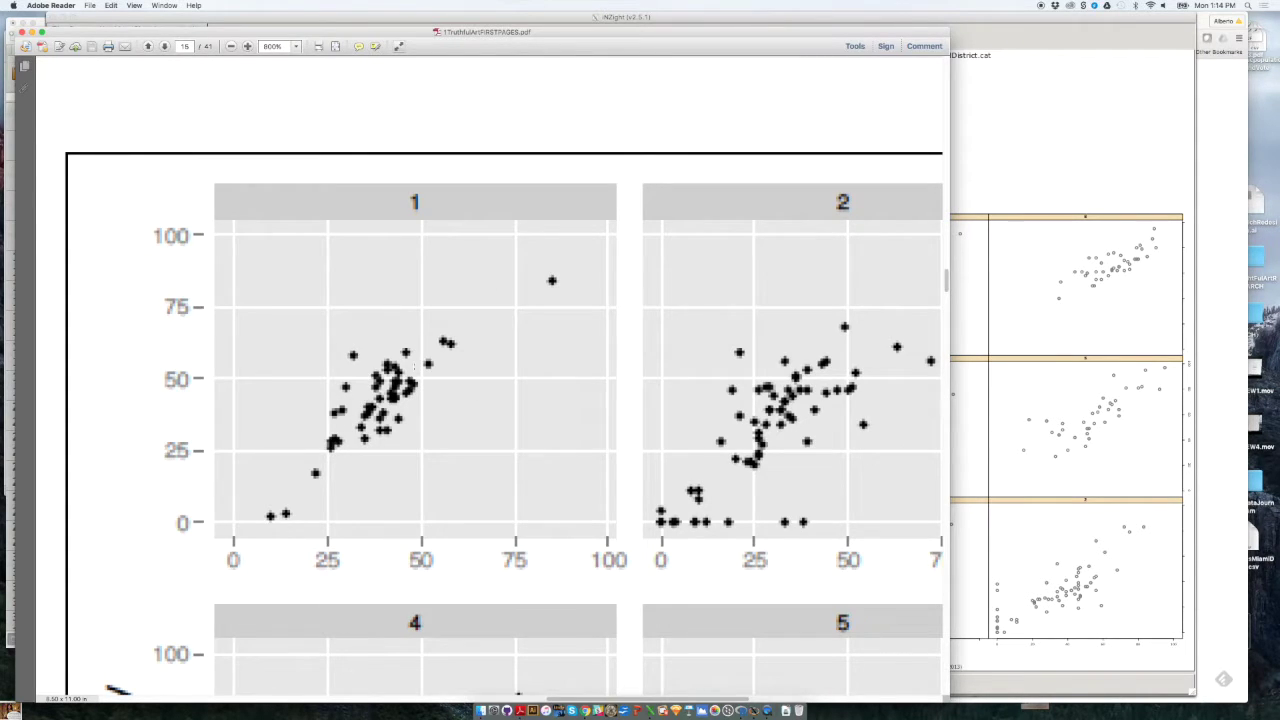
pyautogui.click(1022, 490)
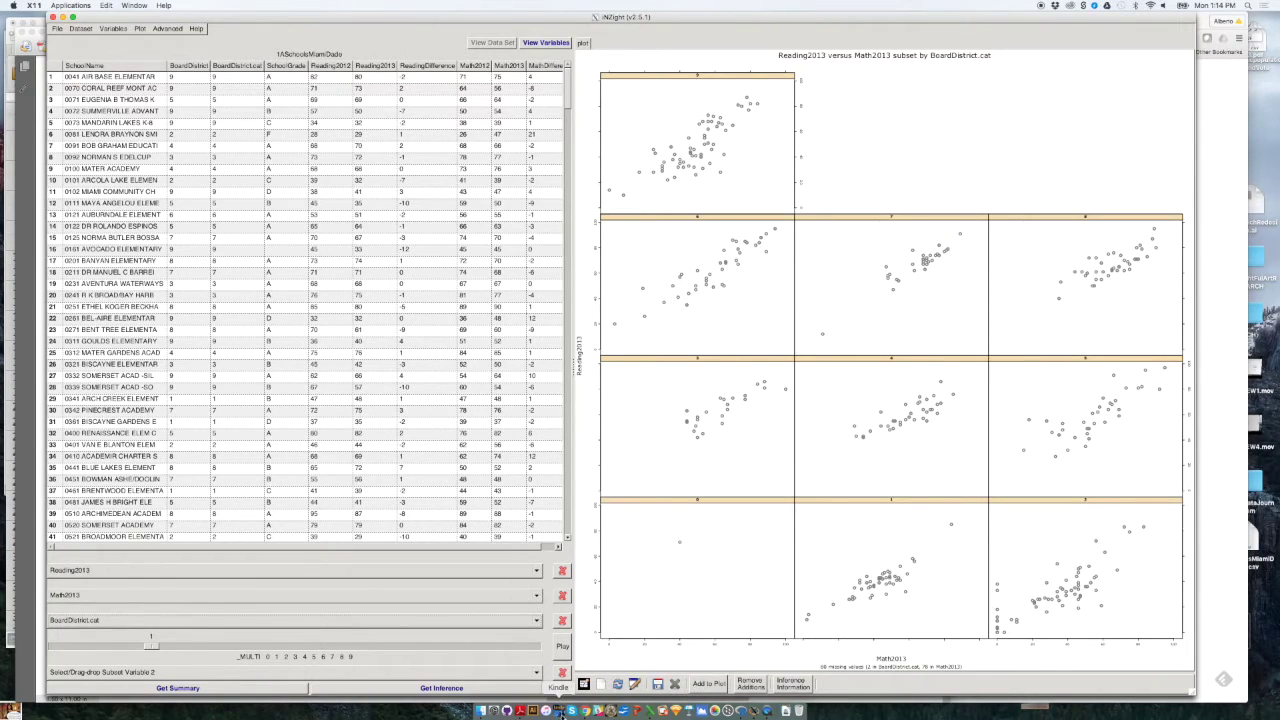
# Compare the iNZight district plots with Figure P.3 in Adobe Reader, and reduce the PDF page to 125%.
pyautogui.click(519, 710)
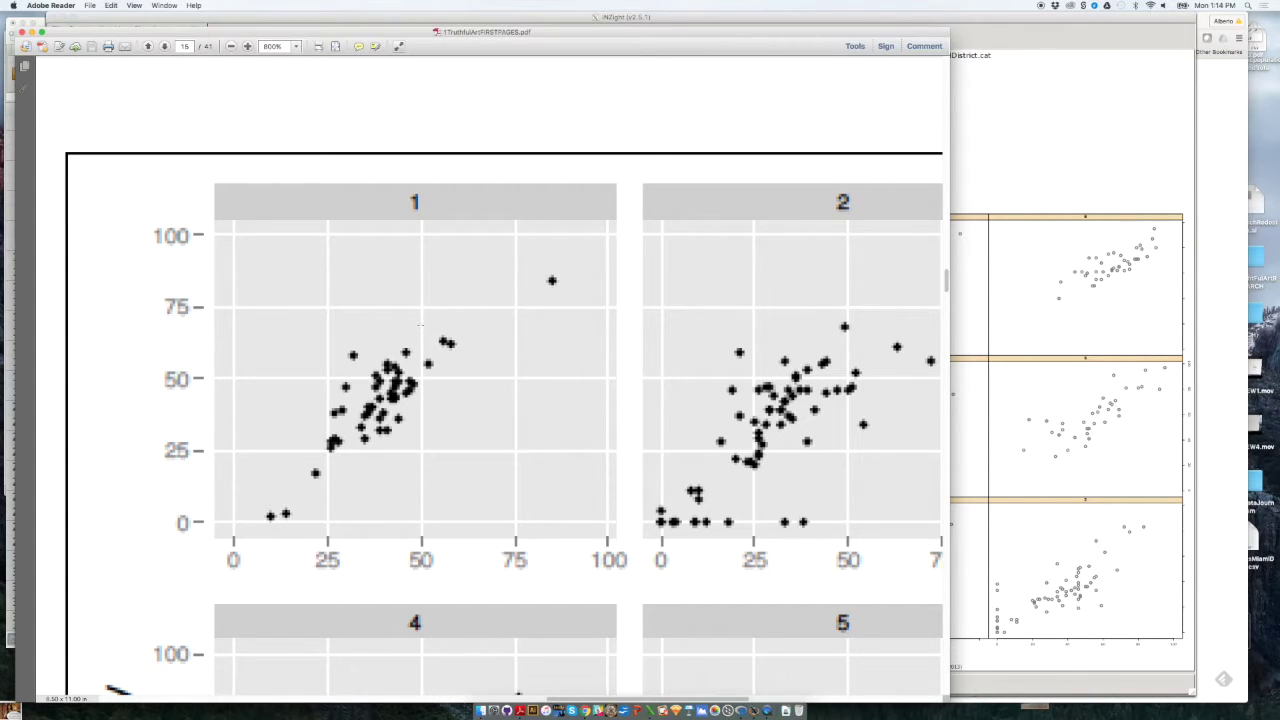
pyautogui.press('super+Tab')
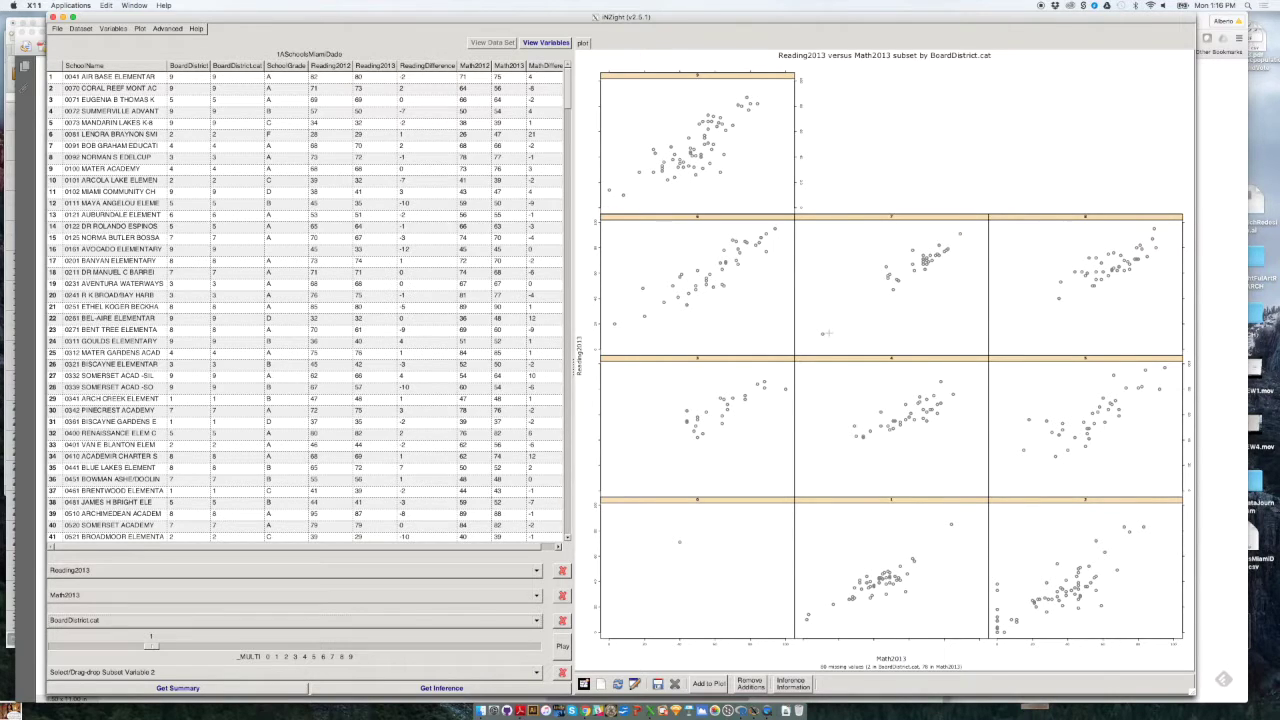
pyautogui.click(534, 710)
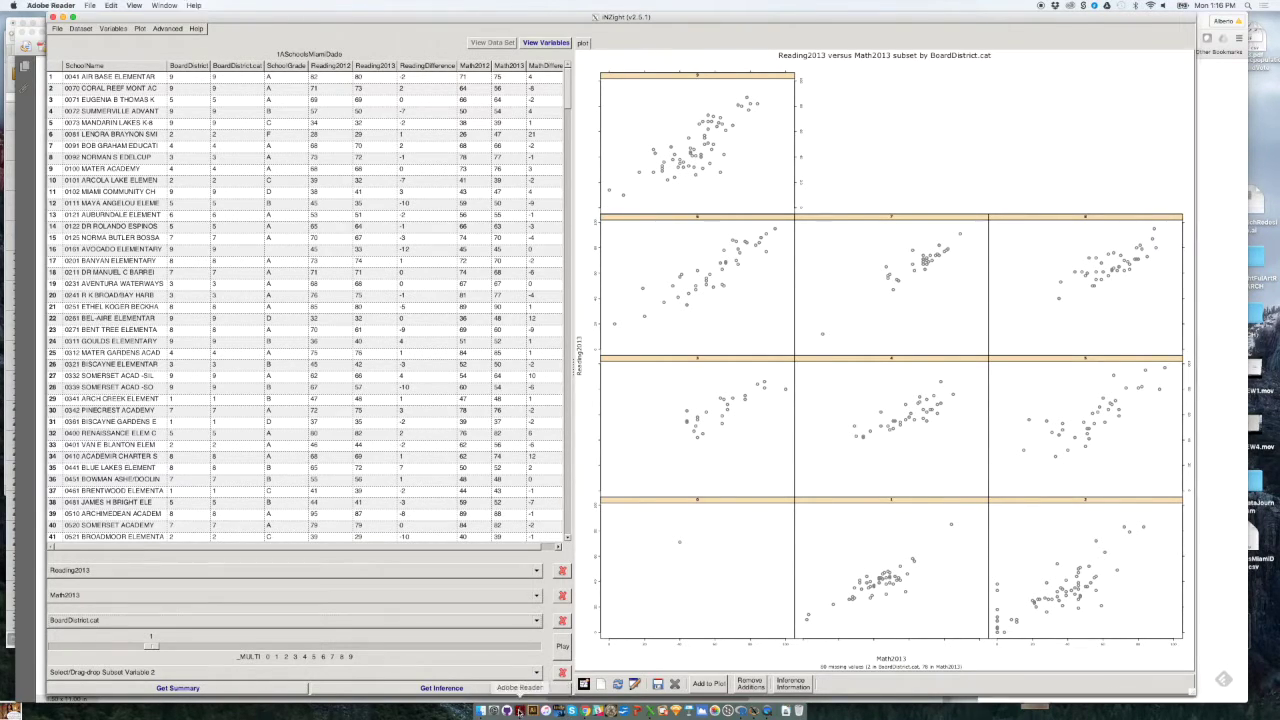
pyautogui.click(231, 46)
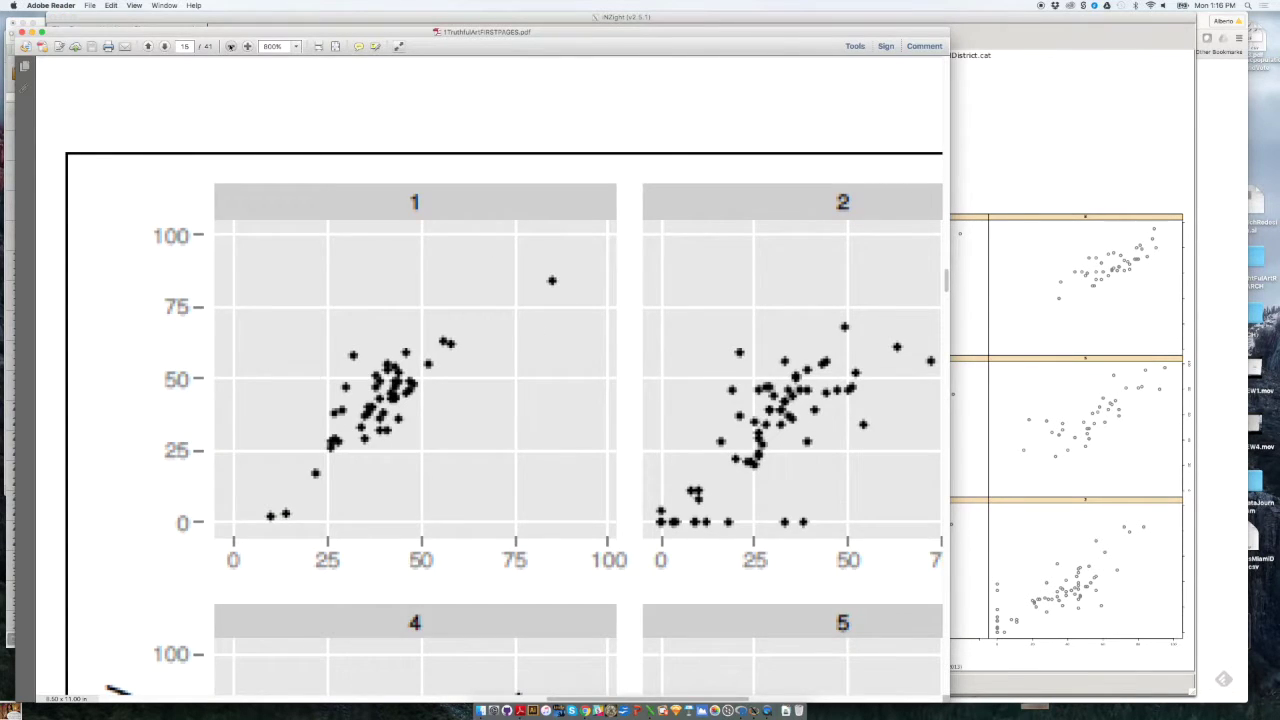
pyautogui.press('super+2')
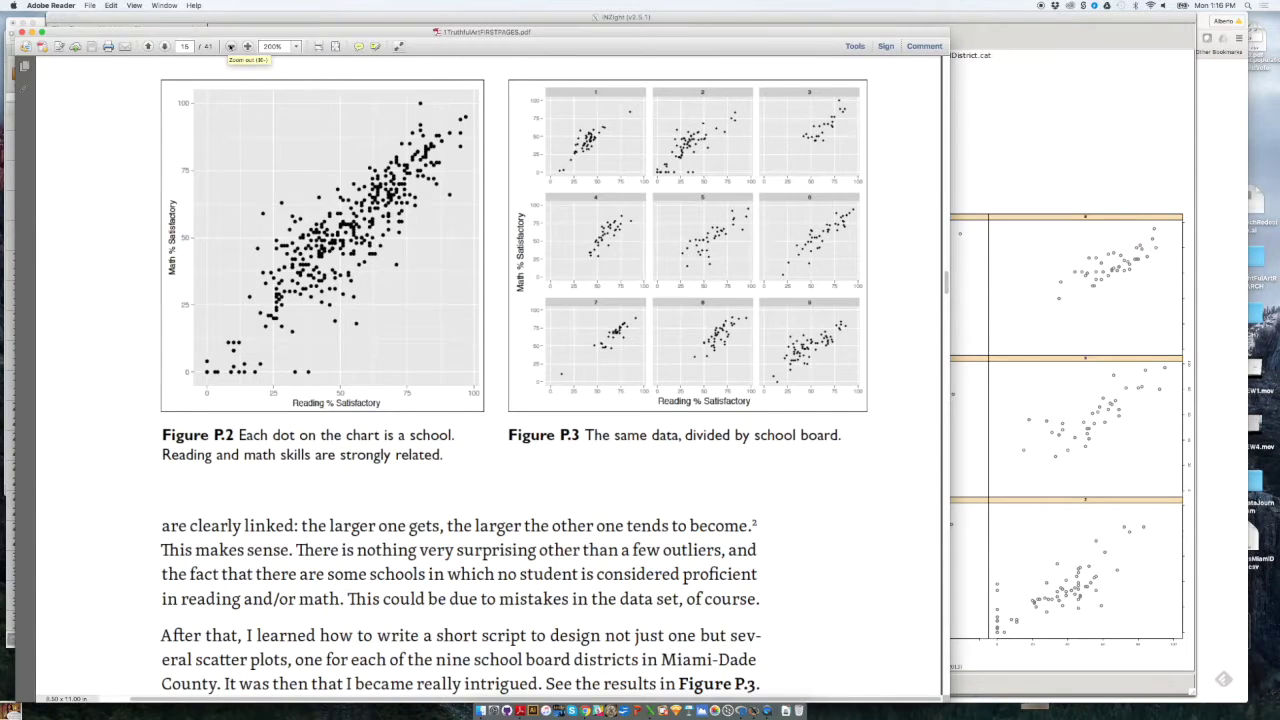
pyautogui.press('super+minus')
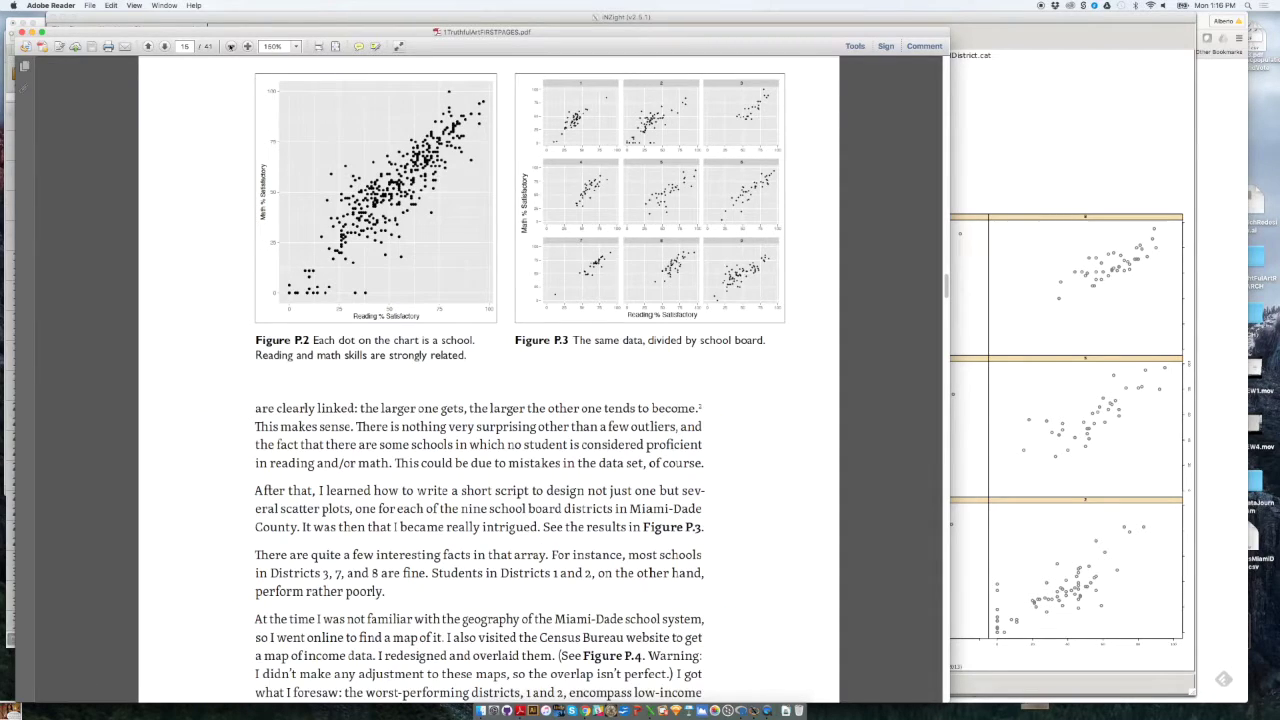
pyautogui.press('super+minus')
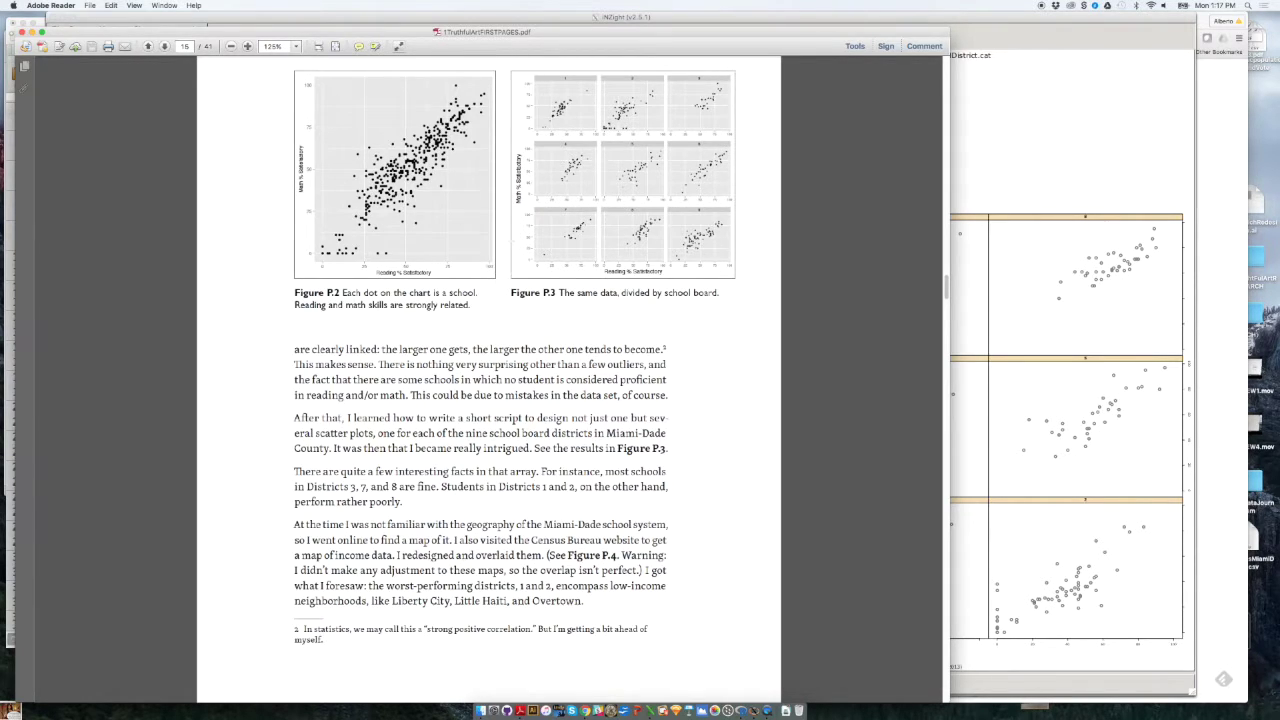
# View the Figure P.4 household income map on page 16 and return to page 15.
pyautogui.click(164, 47)
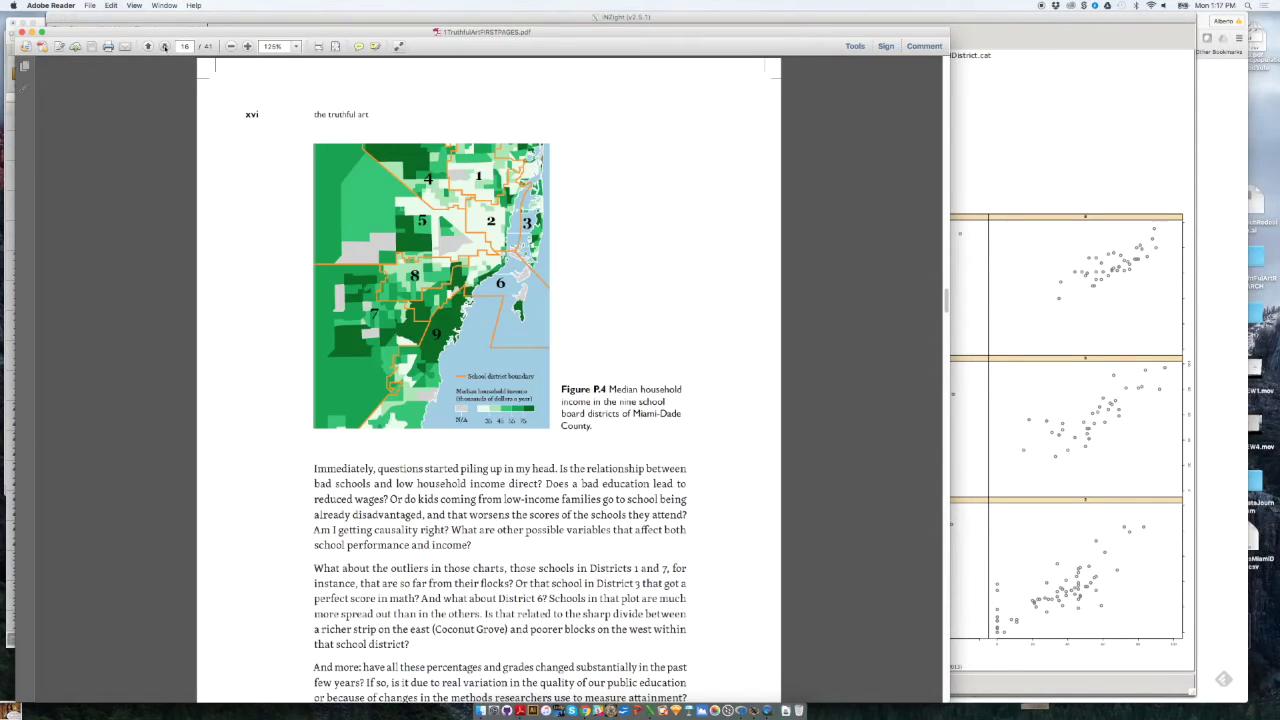
pyautogui.click(148, 47)
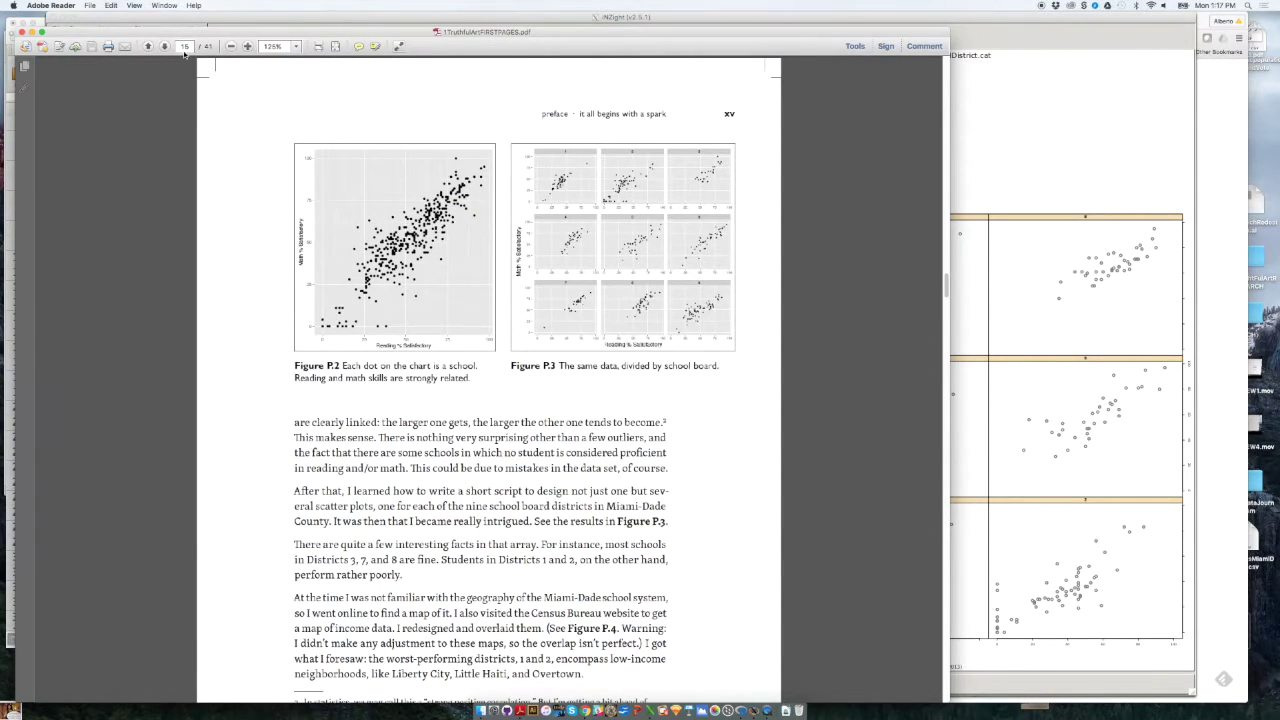
# Examine Figures P.2 and P.3 and the accompanying text on page 15 at magnifications between 106% and 200%, finishing at 125%.
pyautogui.click(247, 47)
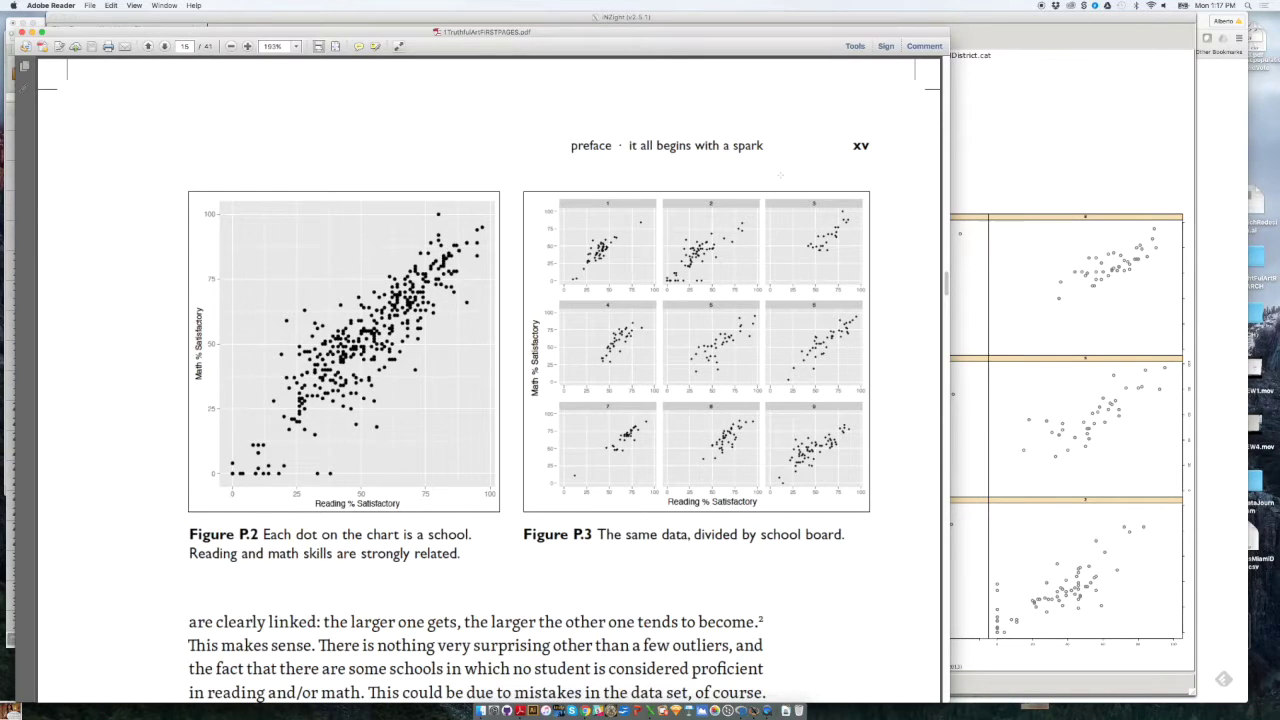
pyautogui.click(231, 47)
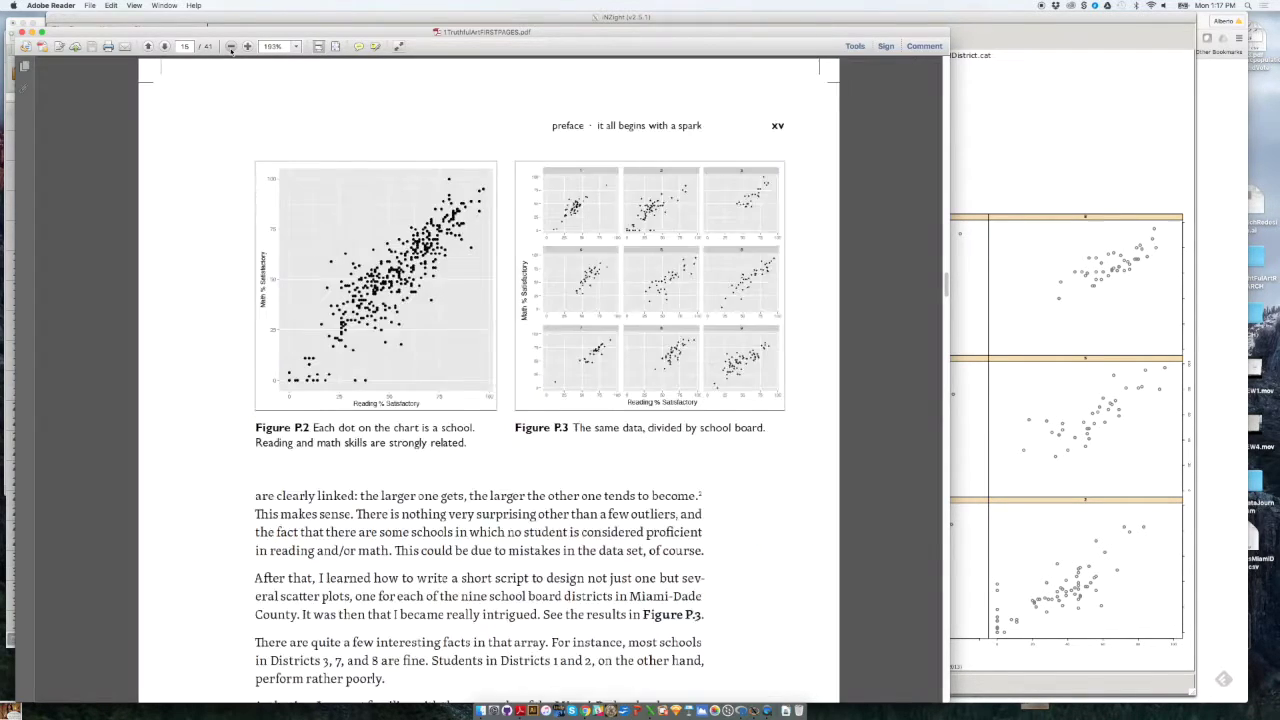
pyautogui.click(231, 47)
pyautogui.click(231, 47)
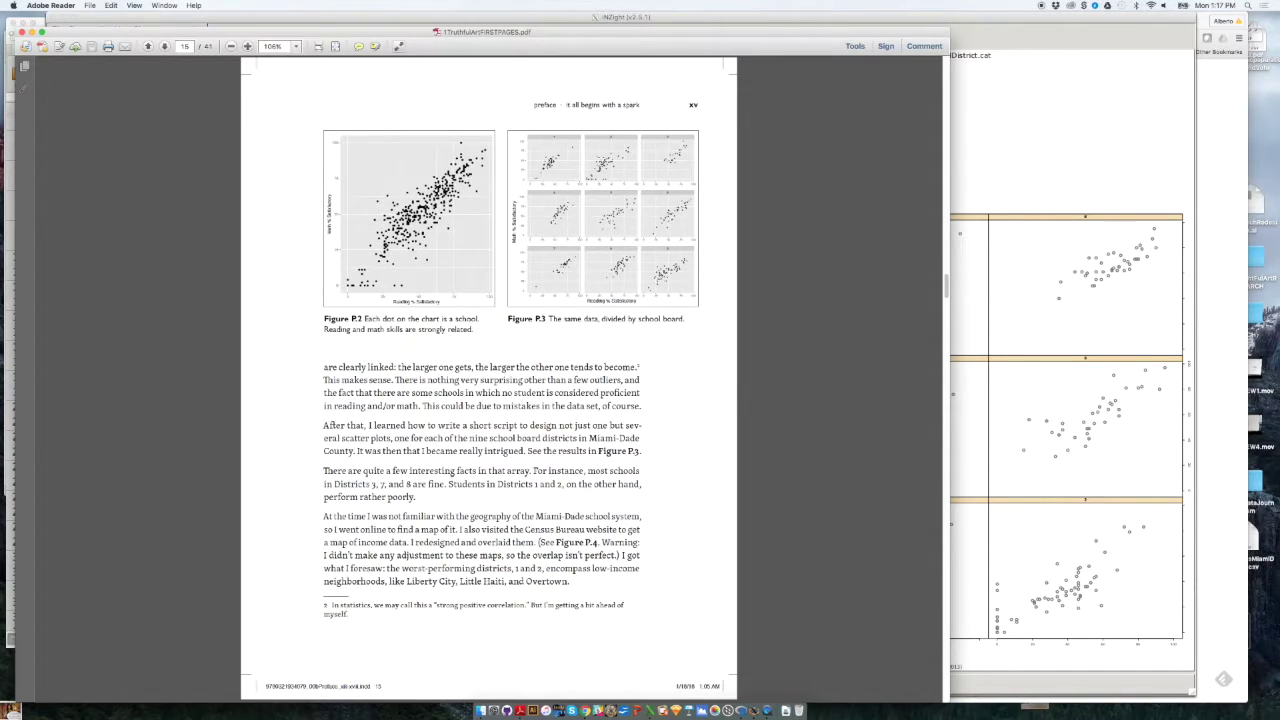
pyautogui.click(247, 46)
pyautogui.click(247, 46)
pyautogui.click(247, 46)
pyautogui.click(247, 46)
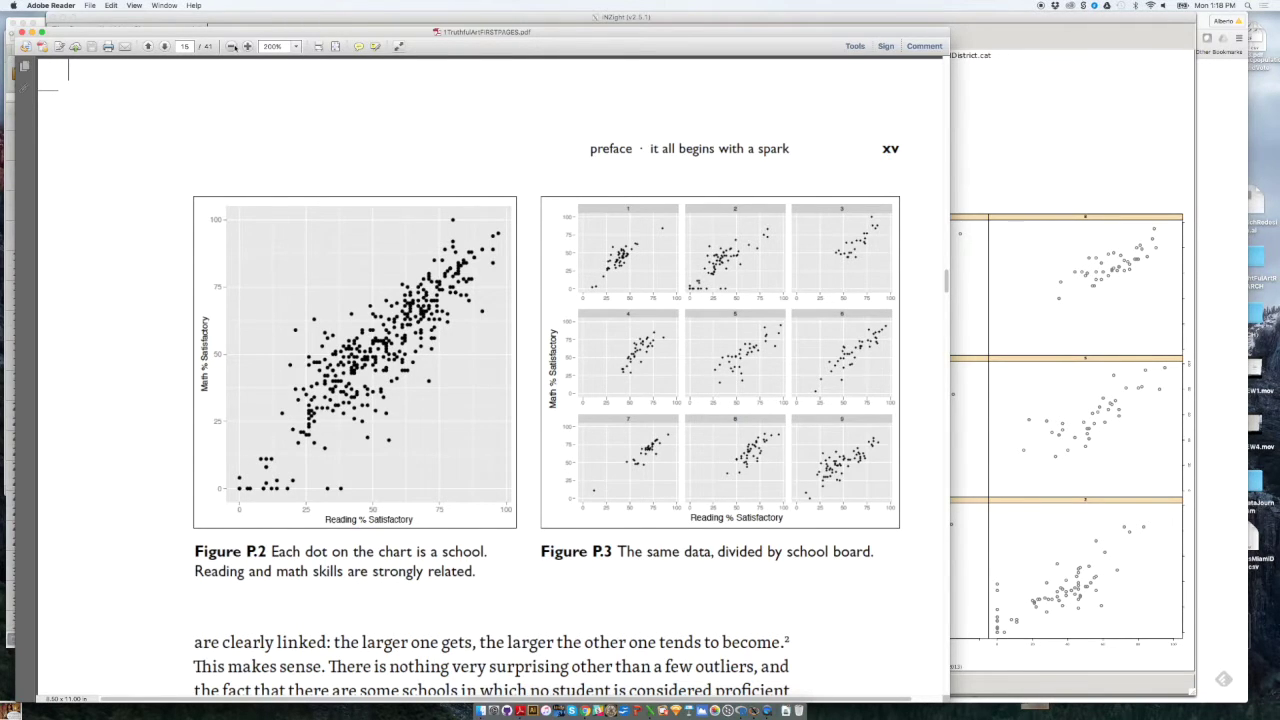
pyautogui.click(231, 47)
pyautogui.click(231, 47)
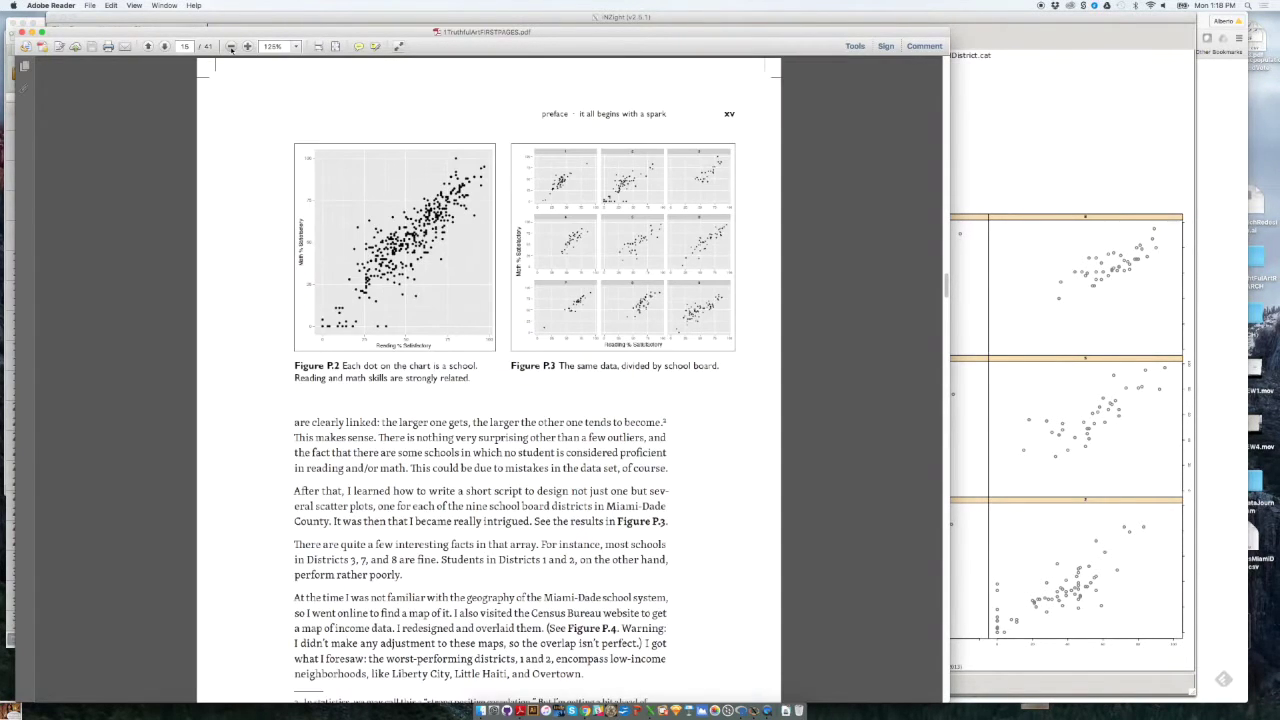